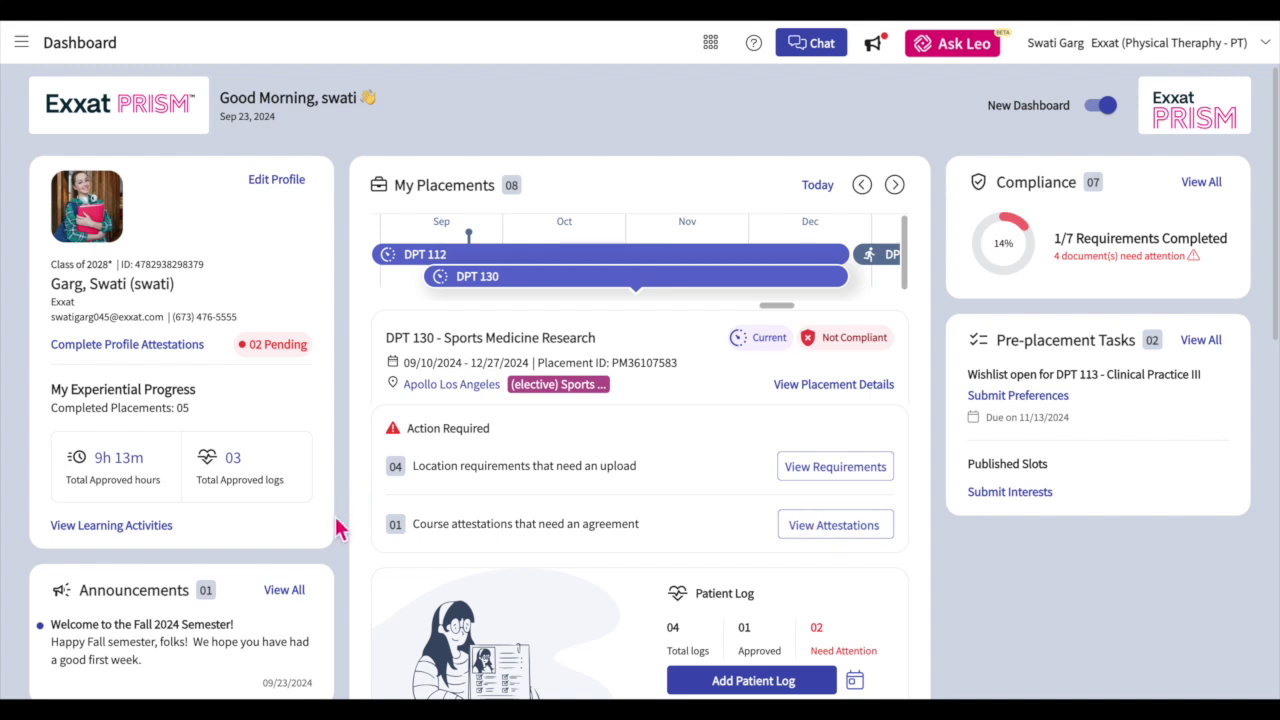
Browse the Learning Hub's school resources and the map of clinical locations.
{"action": "scroll", "coordinate": [338, 528], "scroll_direction": "down", "scroll_amount": 1}
{"action": "scroll", "coordinate": [338, 528], "scroll_direction": "up", "scroll_amount": 1}
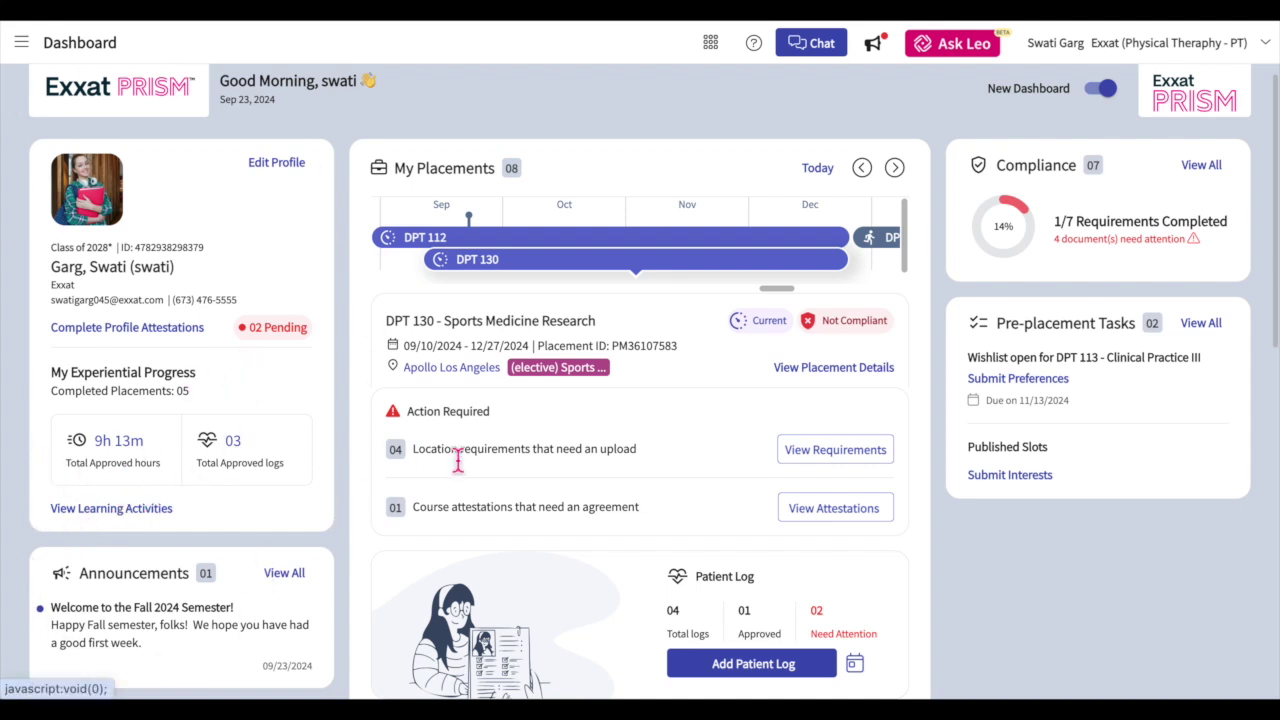
{"action": "scroll", "coordinate": [468, 600], "scroll_direction": "down", "scroll_amount": 5}
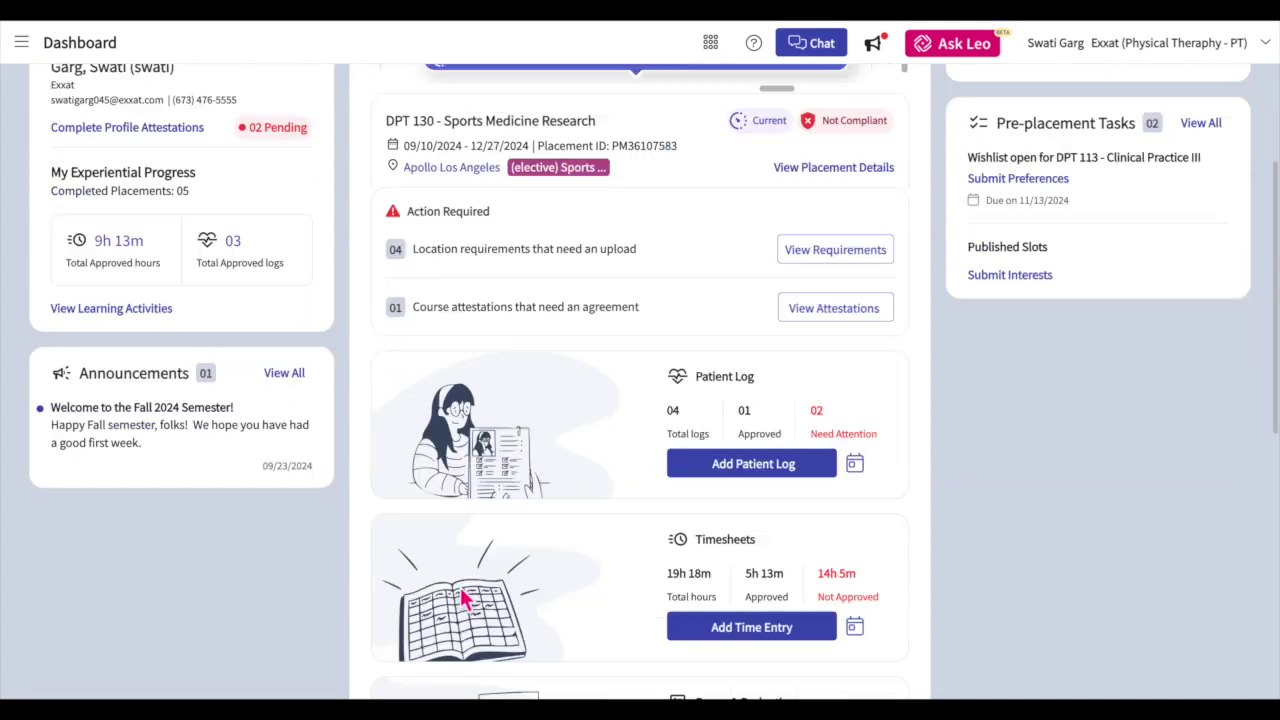
{"action": "scroll", "coordinate": [560, 540], "scroll_direction": "down", "scroll_amount": 3}
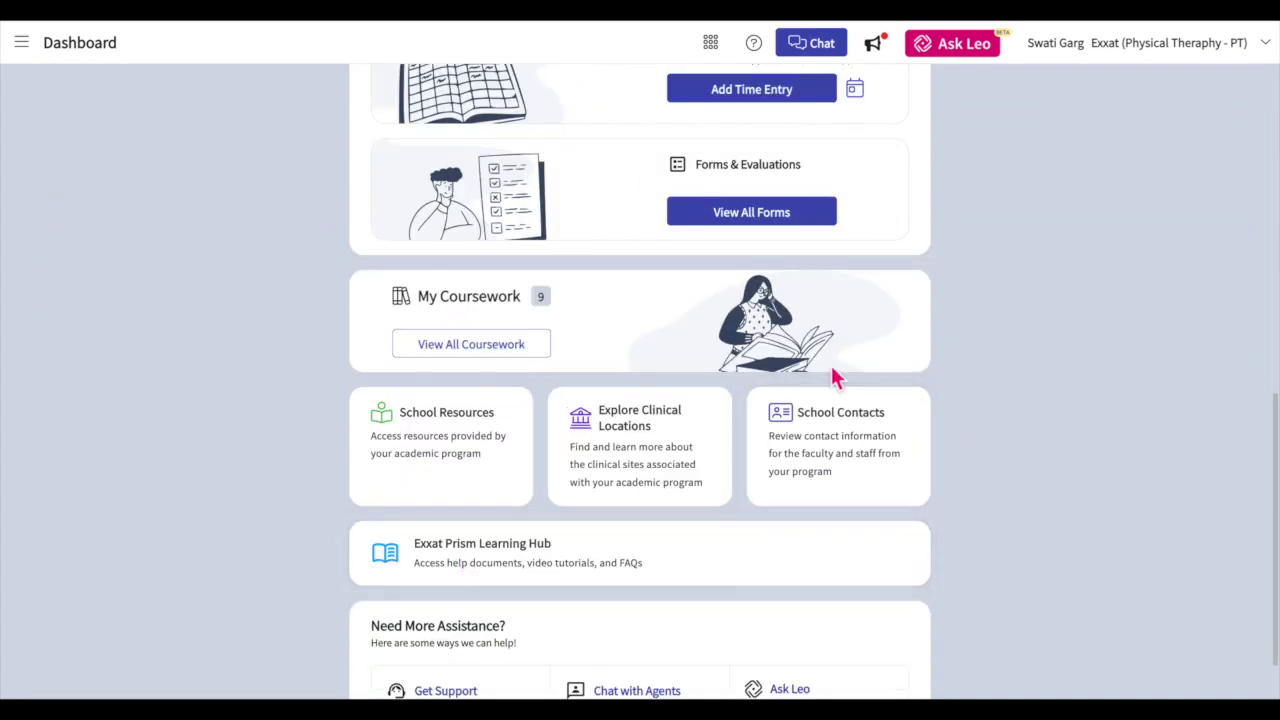
{"action": "scroll", "coordinate": [832, 370], "scroll_direction": "up", "scroll_amount": 5}
{"action": "scroll", "coordinate": [831, 366], "scroll_direction": "up", "scroll_amount": 4}
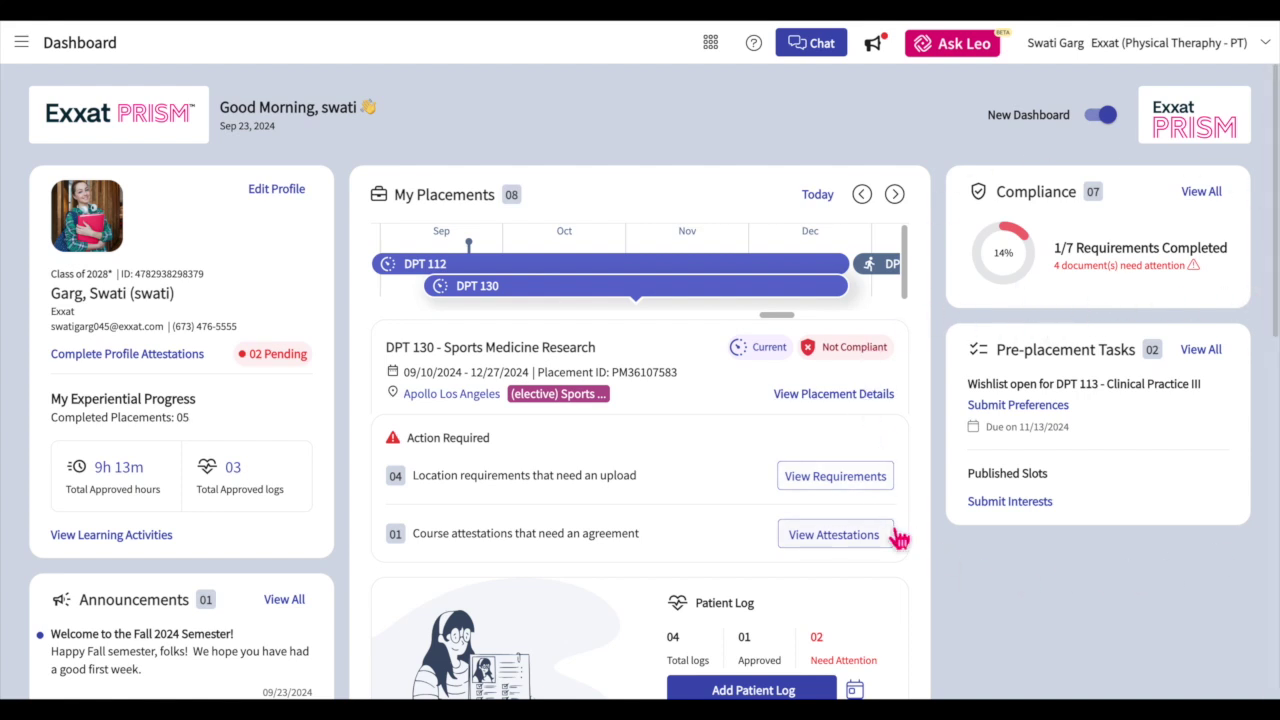
{"action": "scroll", "coordinate": [899, 540], "scroll_direction": "down", "scroll_amount": 8}
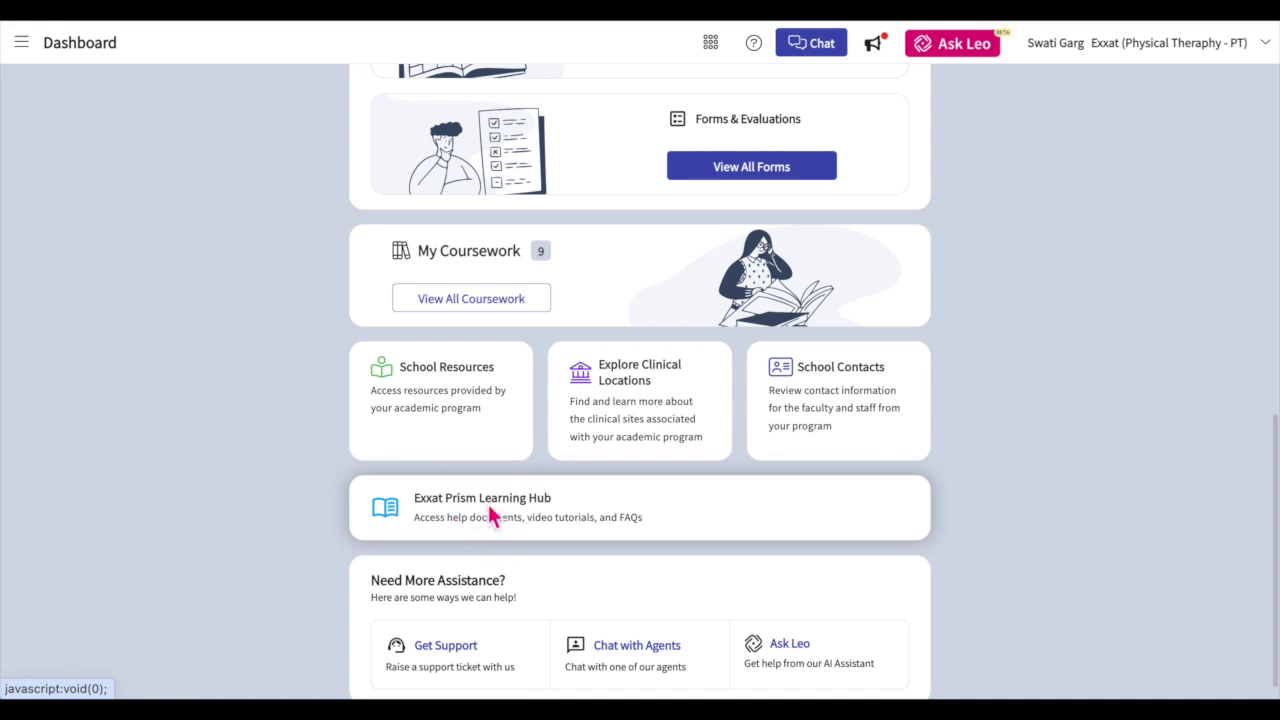
{"action": "left_click", "coordinate": [489, 508]}
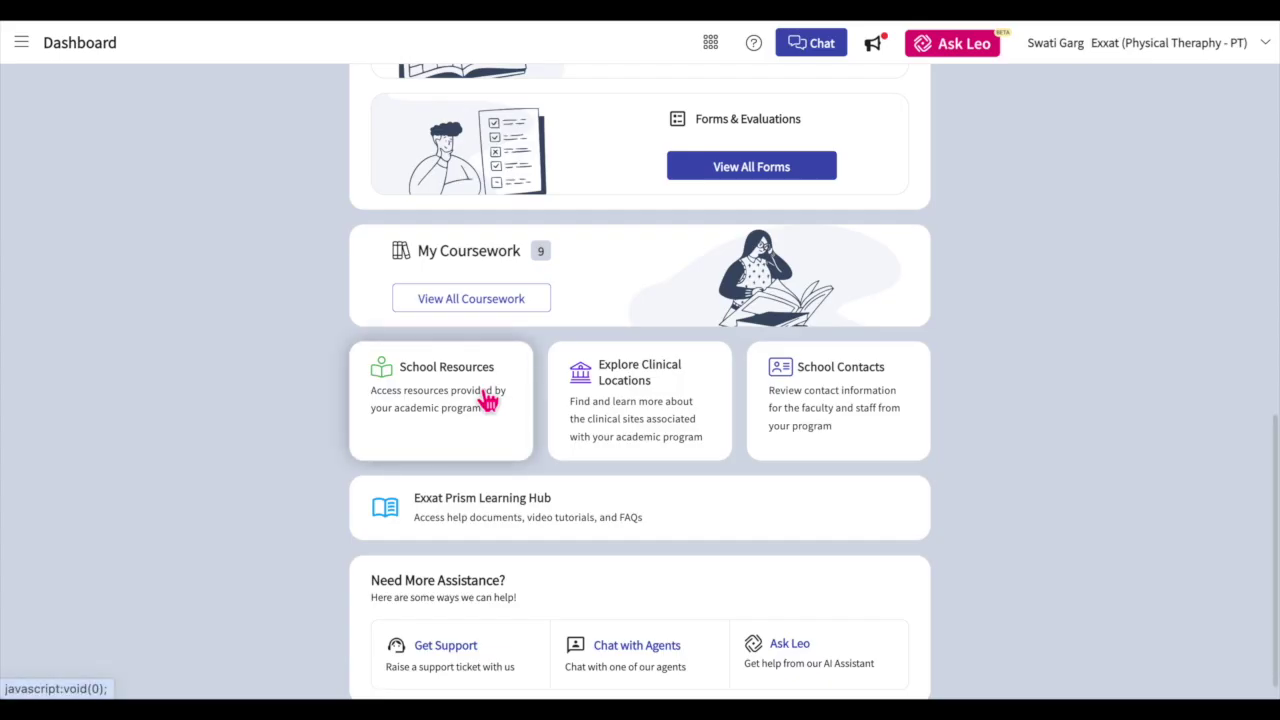
{"action": "left_click", "coordinate": [488, 400]}
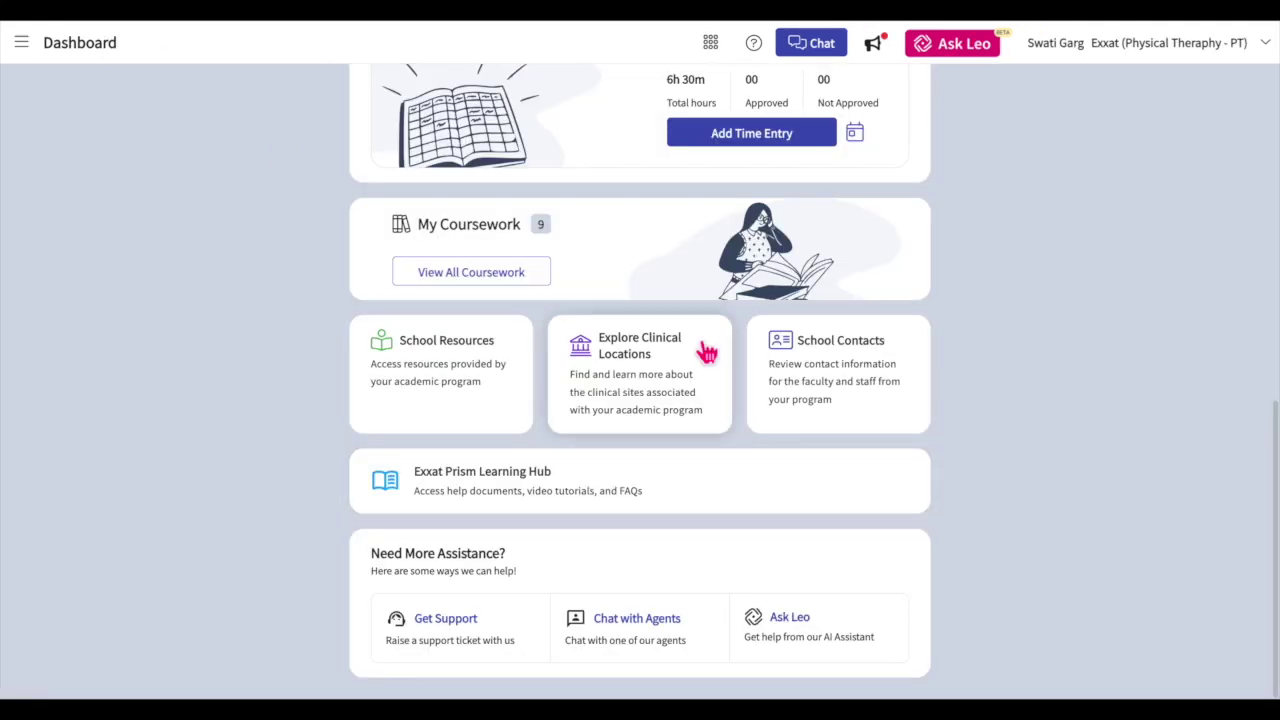
{"action": "left_click", "coordinate": [658, 355]}
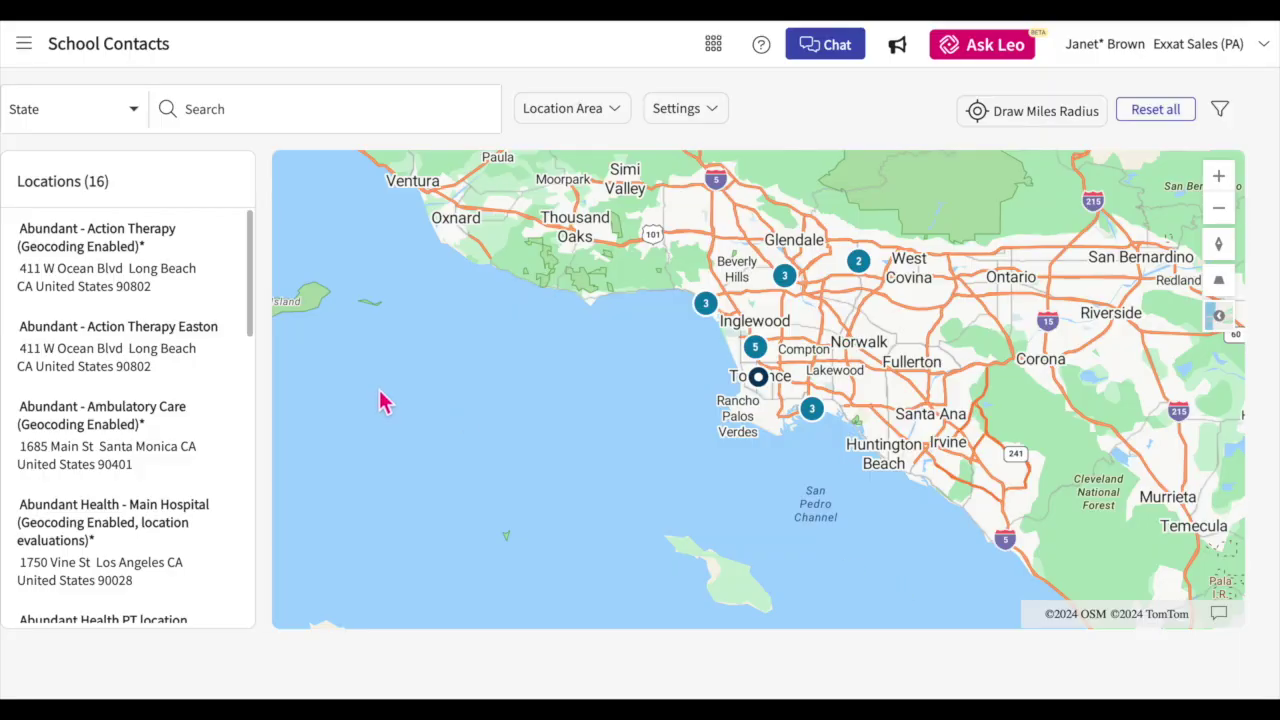
Show the faculty and staff contact list with the first contact's full office hours.
{"action": "scroll", "coordinate": [222, 453], "scroll_direction": "down", "scroll_amount": 2}
{"action": "scroll", "coordinate": [222, 453], "scroll_direction": "down", "scroll_amount": 1}
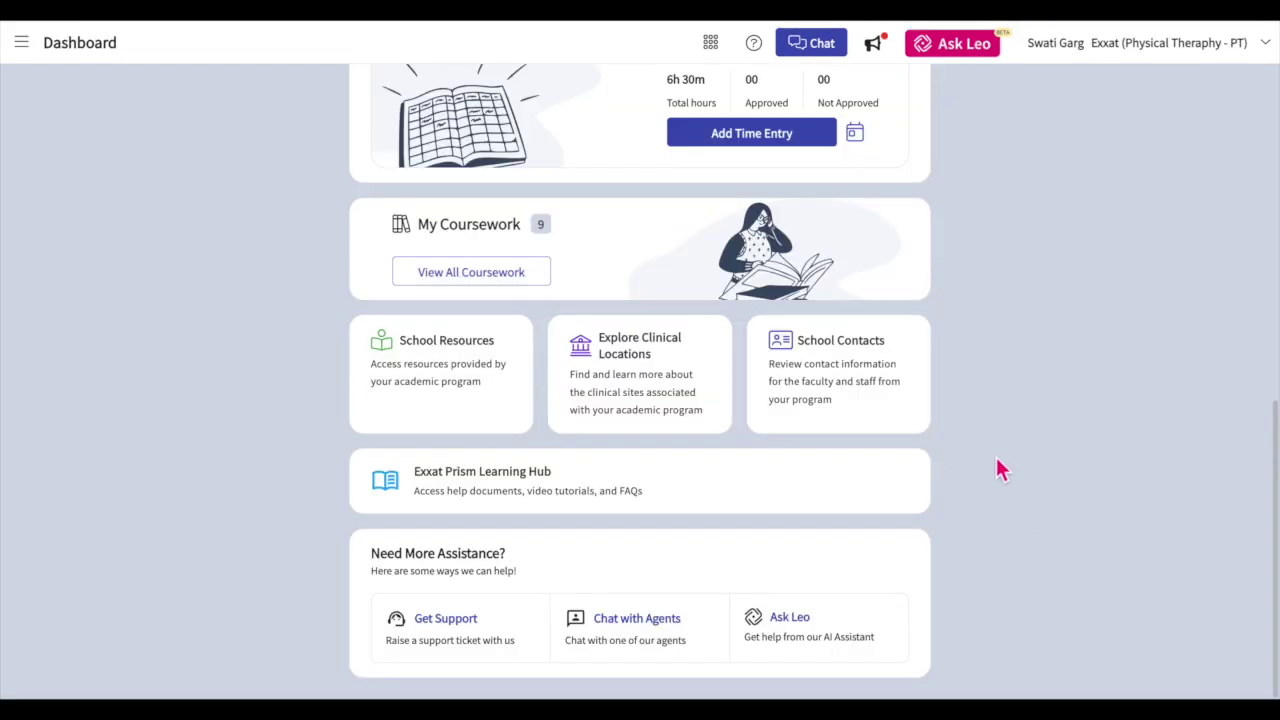
{"action": "left_click", "coordinate": [840, 394]}
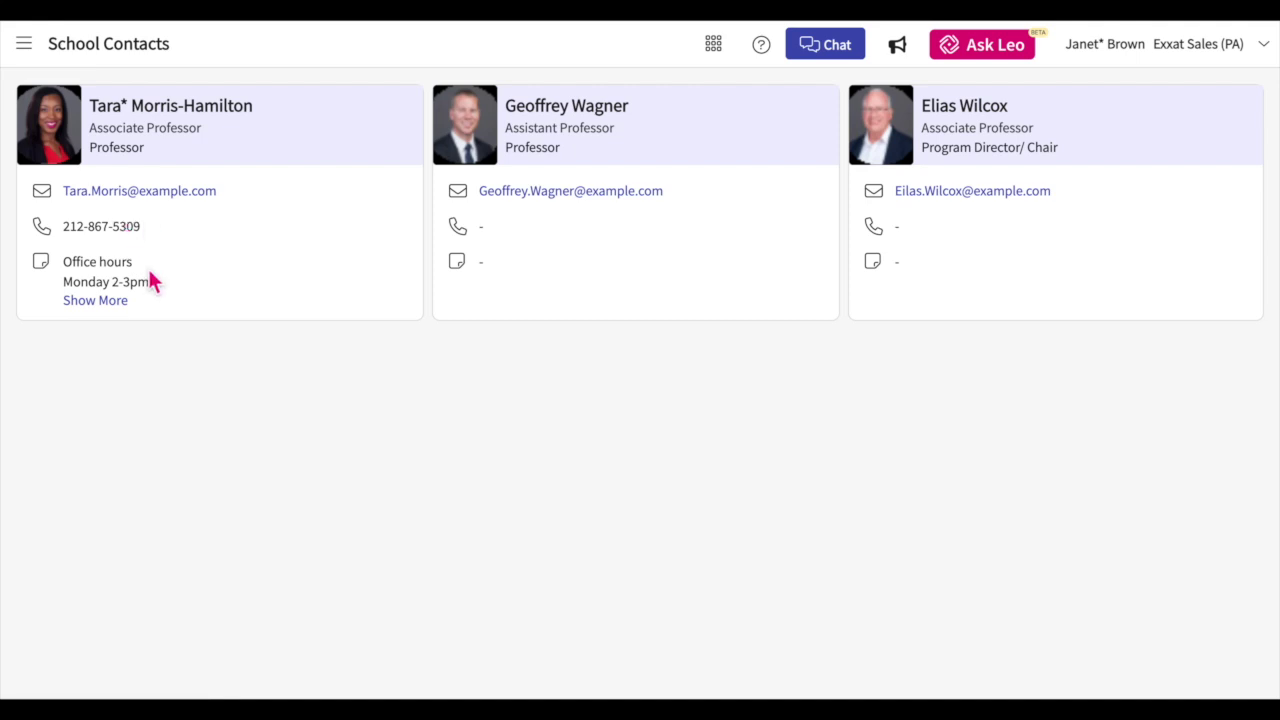
{"action": "left_click", "coordinate": [112, 302]}
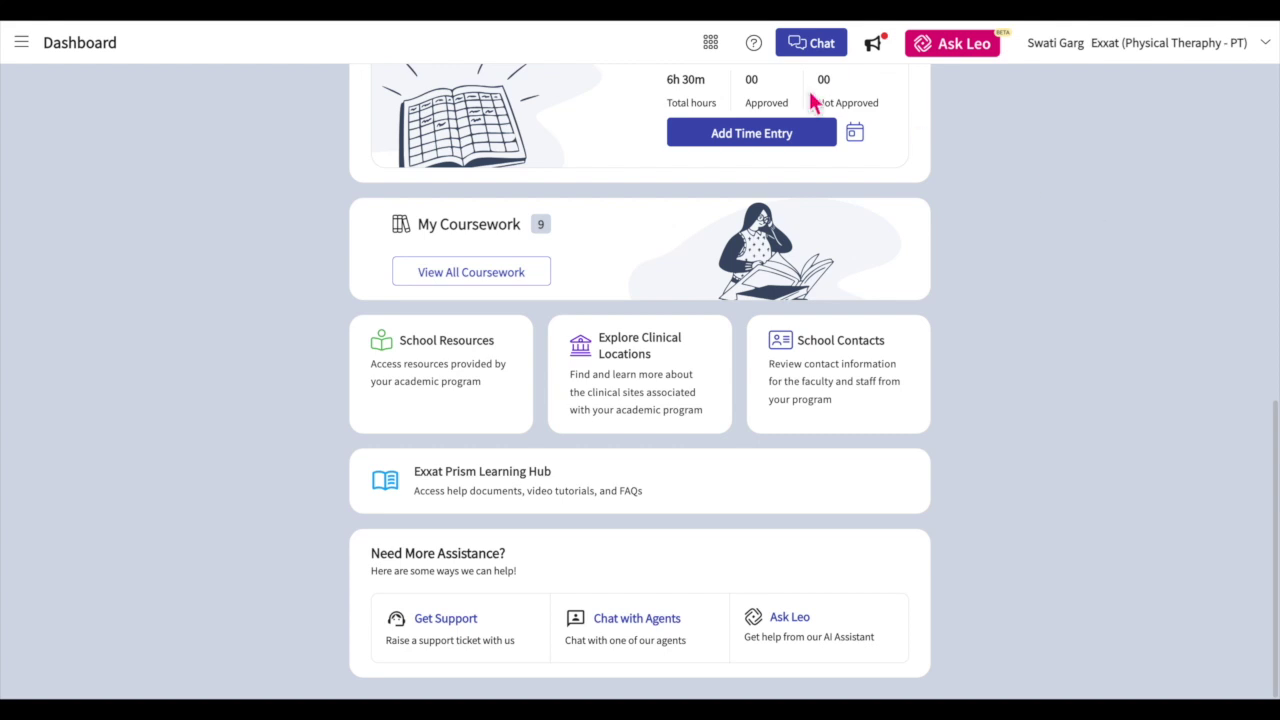
Draft a Report a Problem ticket titled 'Patient log Issue' saying patient logs can't be submitted.
{"action": "left_click", "coordinate": [759, 55]}
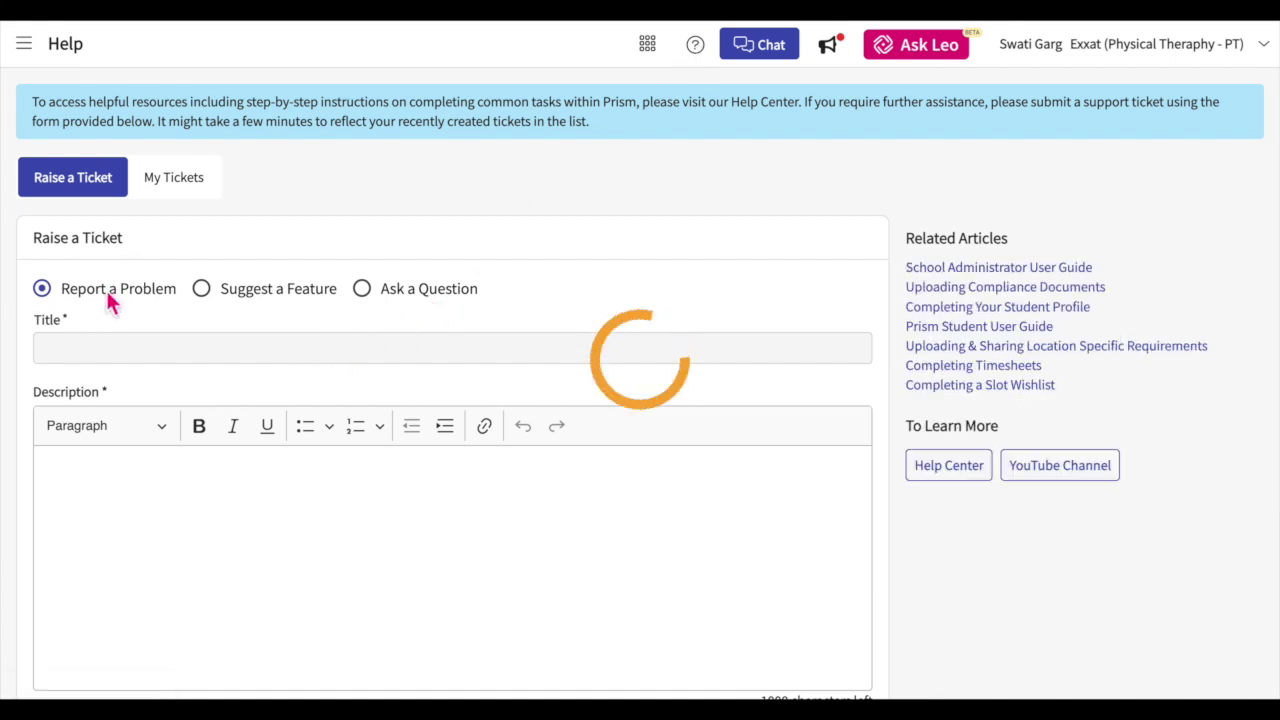
{"action": "left_click", "coordinate": [402, 300]}
{"action": "left_click", "coordinate": [118, 289]}
{"action": "left_click", "coordinate": [112, 352]}
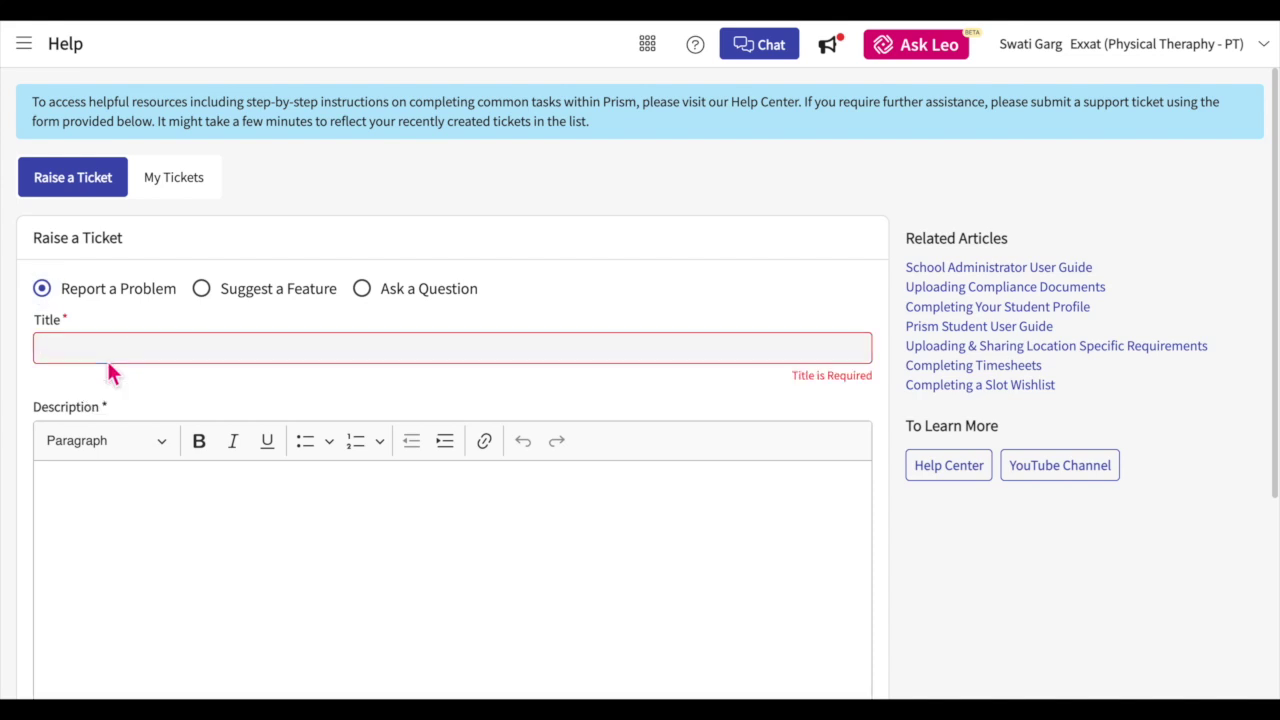
{"action": "type", "text": "Patient log Issue"}
{"action": "left_click", "coordinate": [149, 489]}
{"action": "type", "text": "Hello for some reason I cannot submit patient logs."}
Skip the file attachment and submit the support ticket.
{"action": "scroll", "coordinate": [287, 580], "scroll_direction": "down", "scroll_amount": 1}
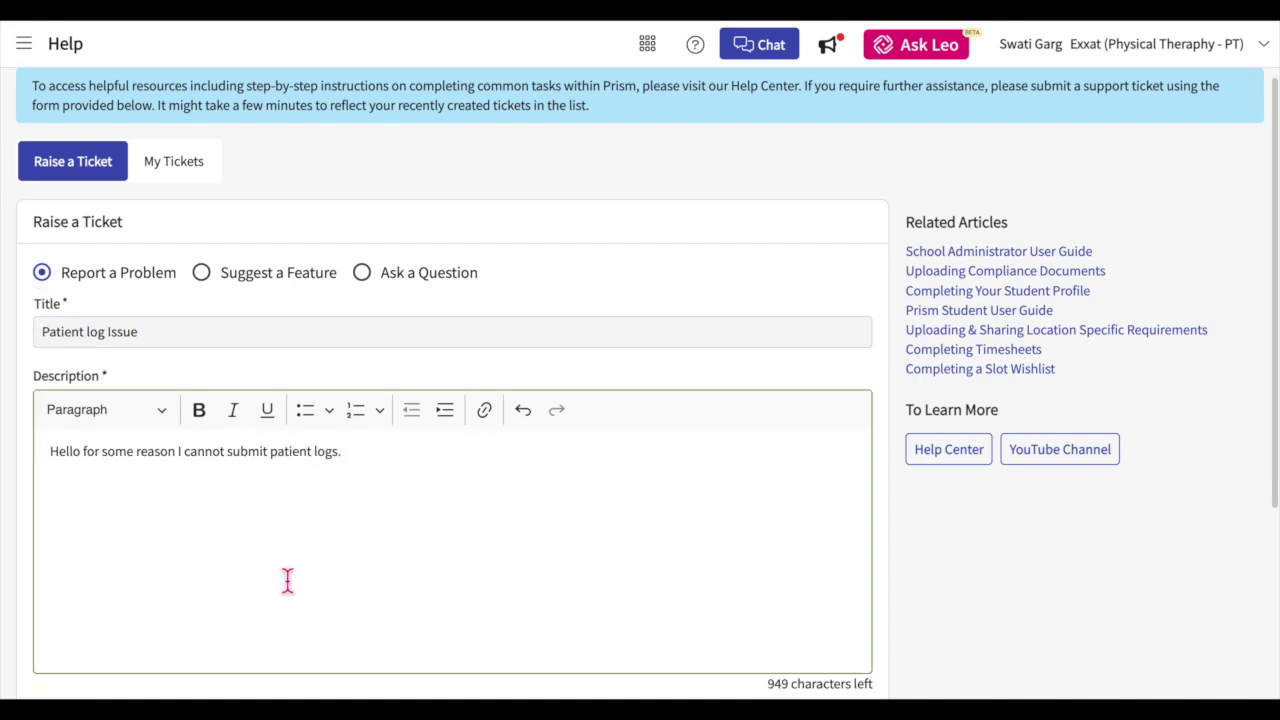
{"action": "scroll", "coordinate": [287, 580], "scroll_direction": "down", "scroll_amount": 3}
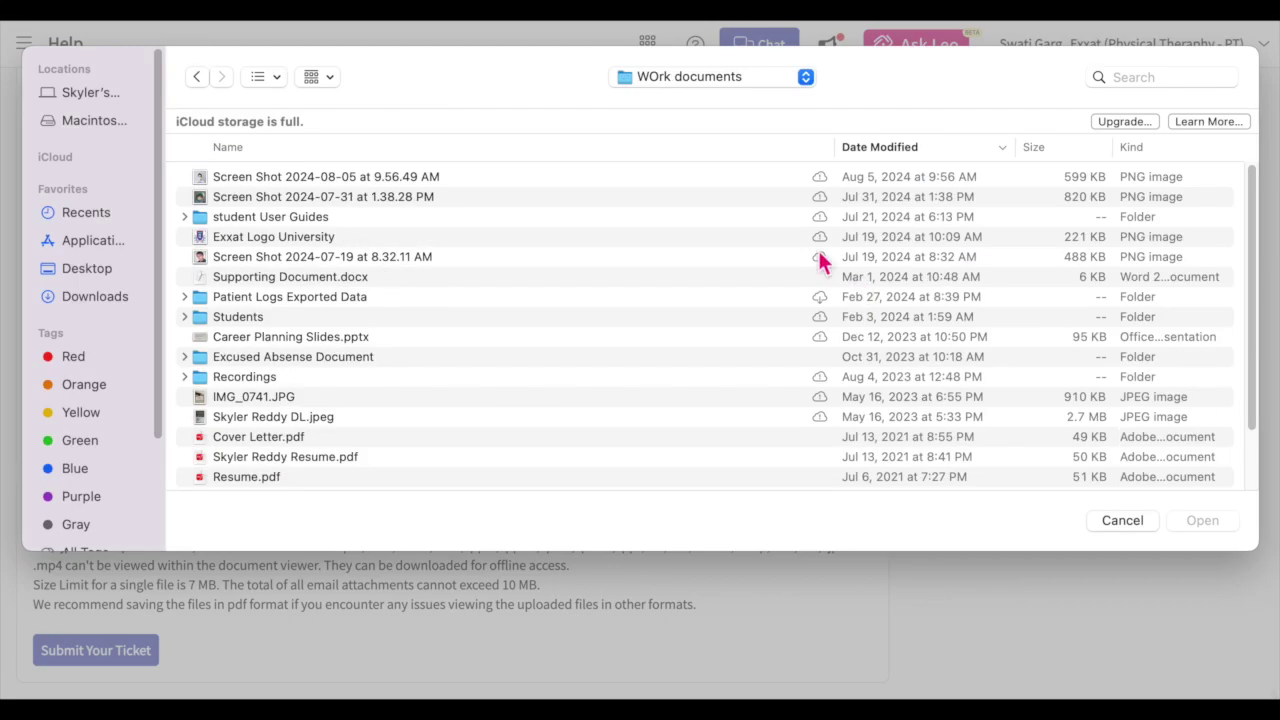
{"action": "left_click", "coordinate": [1123, 521]}
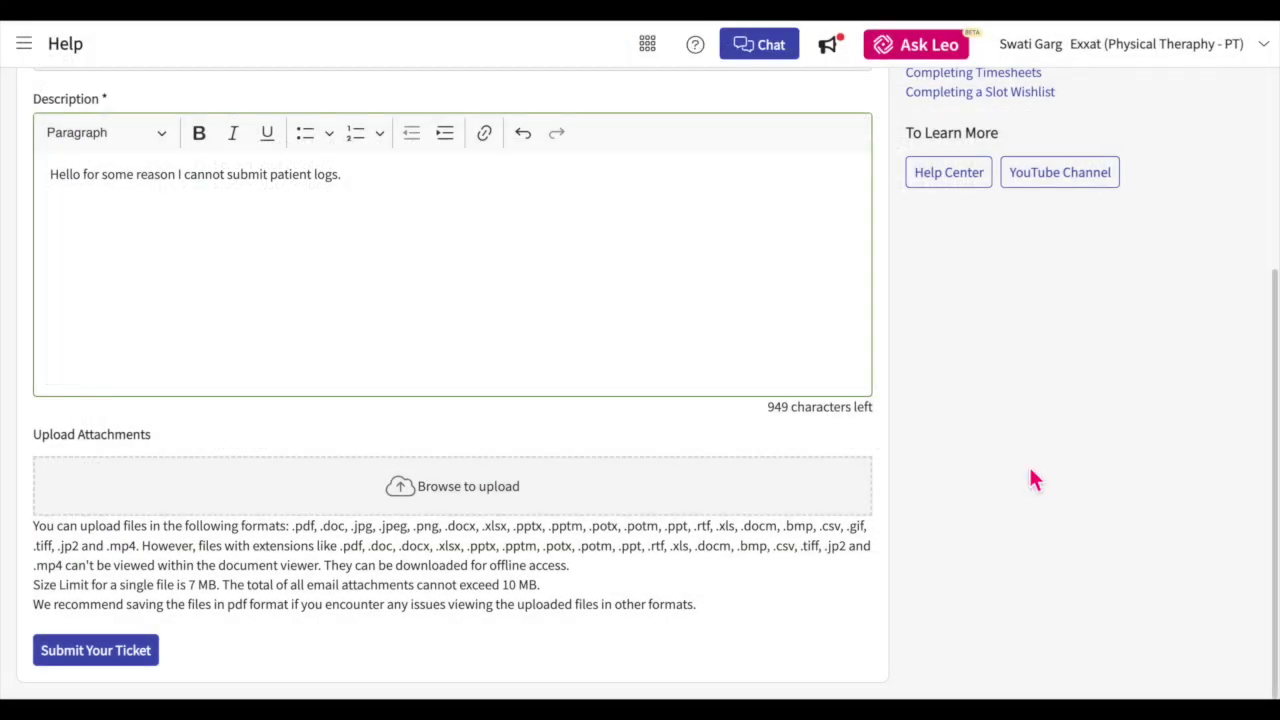
{"action": "scroll", "coordinate": [1034, 480], "scroll_direction": "up", "scroll_amount": 4}
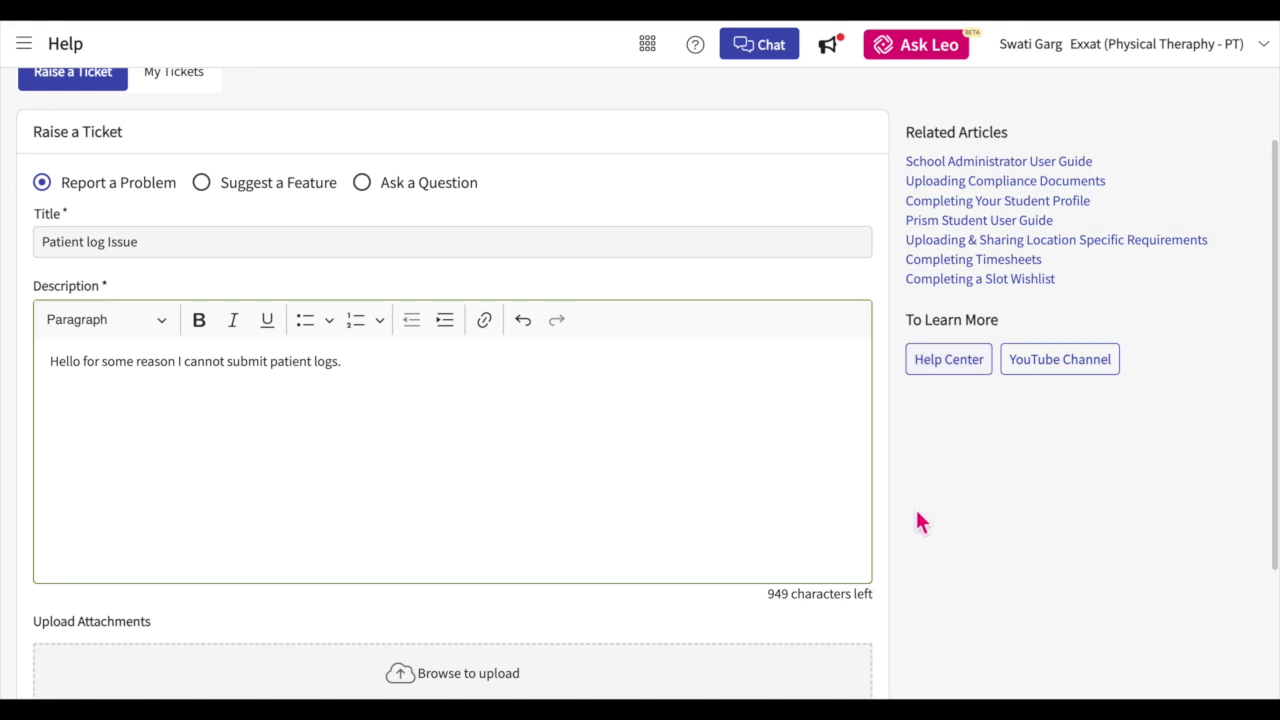
{"action": "scroll", "coordinate": [918, 520], "scroll_direction": "down", "scroll_amount": 2}
{"action": "scroll", "coordinate": [918, 520], "scroll_direction": "down", "scroll_amount": 2}
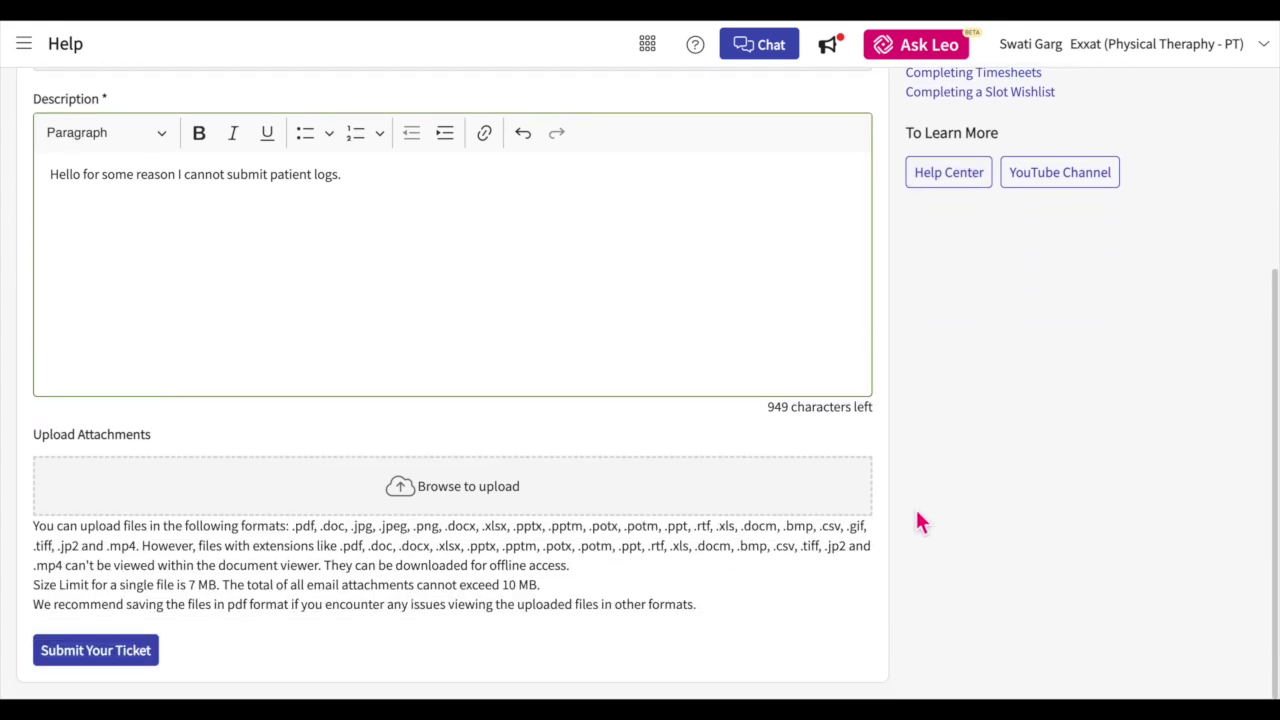
{"action": "left_click", "coordinate": [105, 650]}
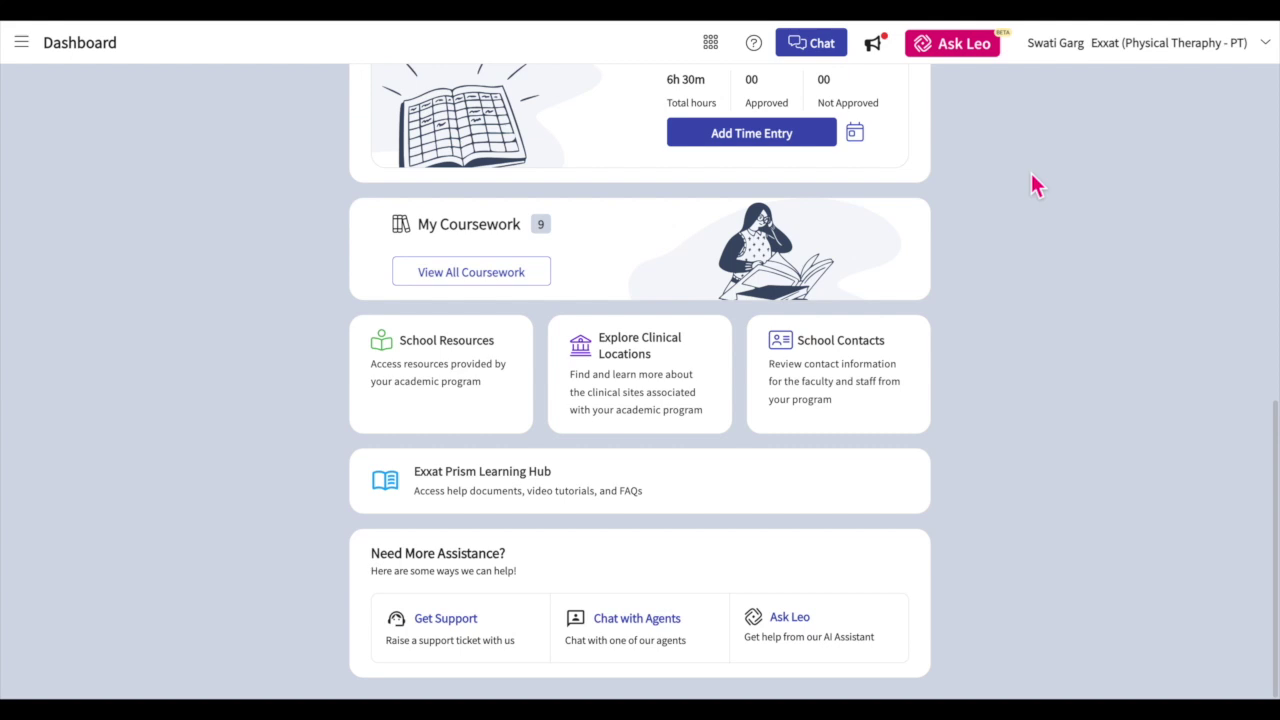
{"action": "left_click", "coordinate": [822, 50]}
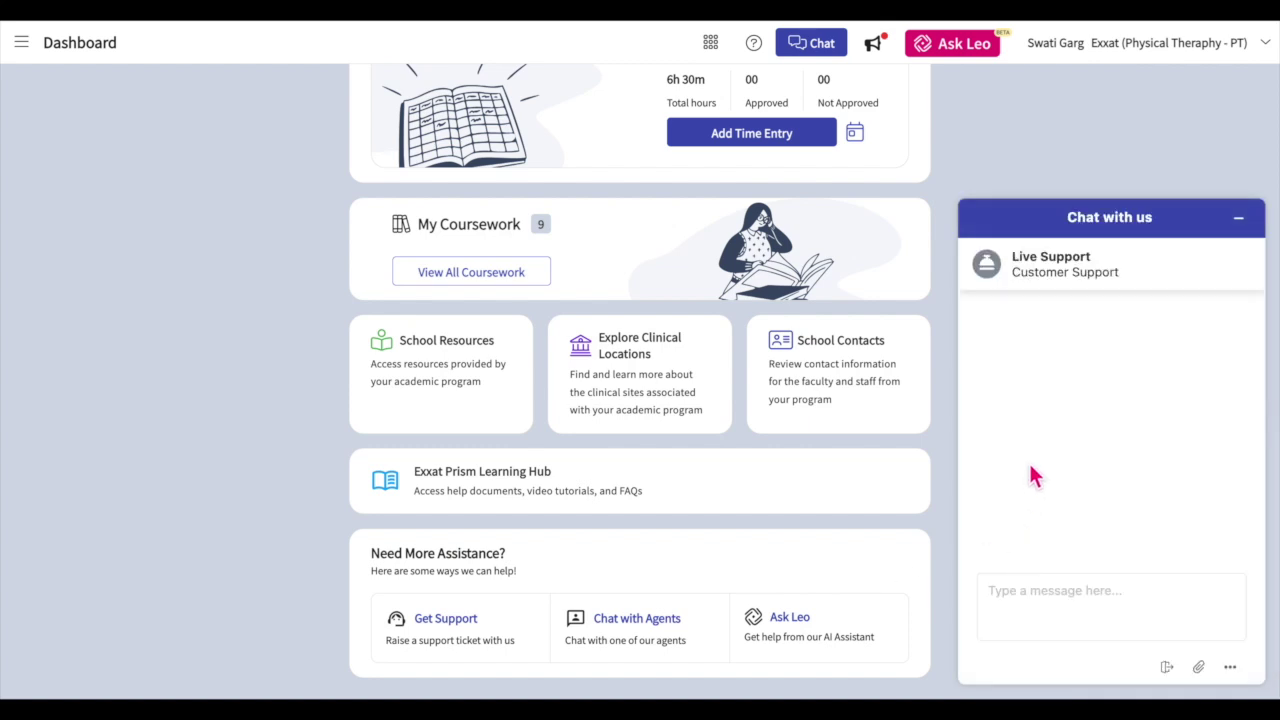
{"action": "left_click", "coordinate": [1240, 219]}
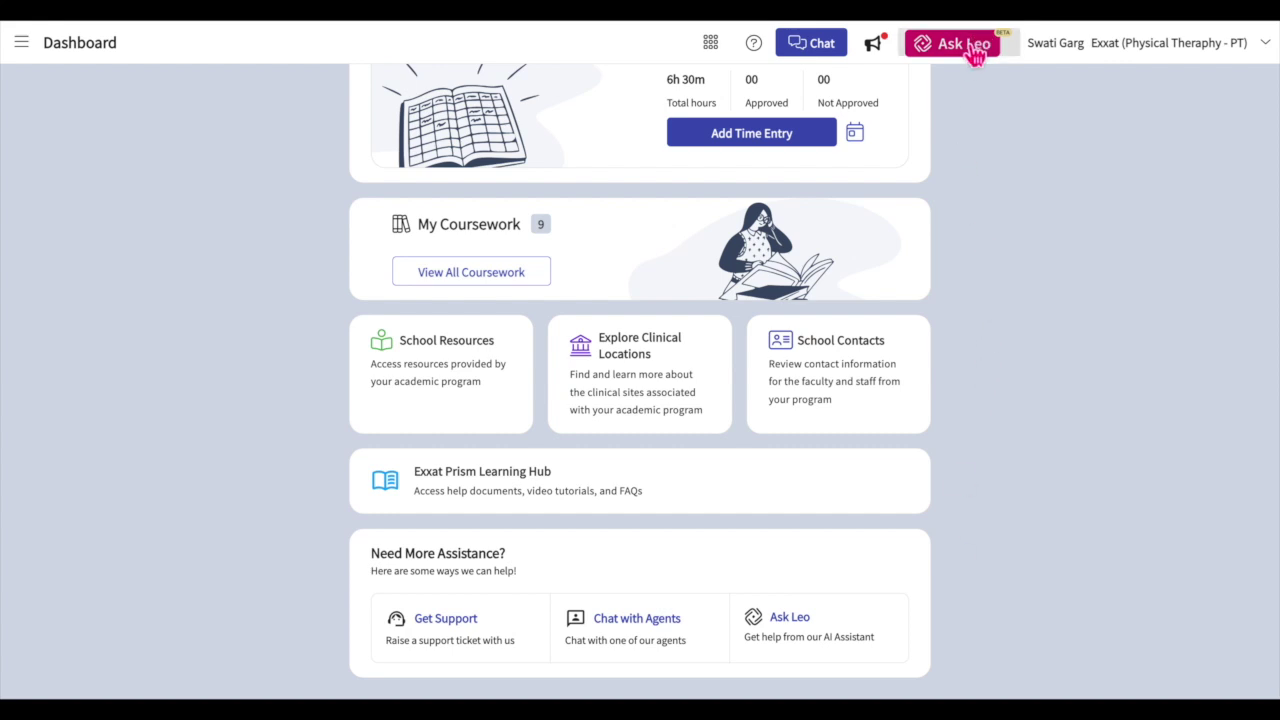
{"action": "left_click", "coordinate": [802, 641]}
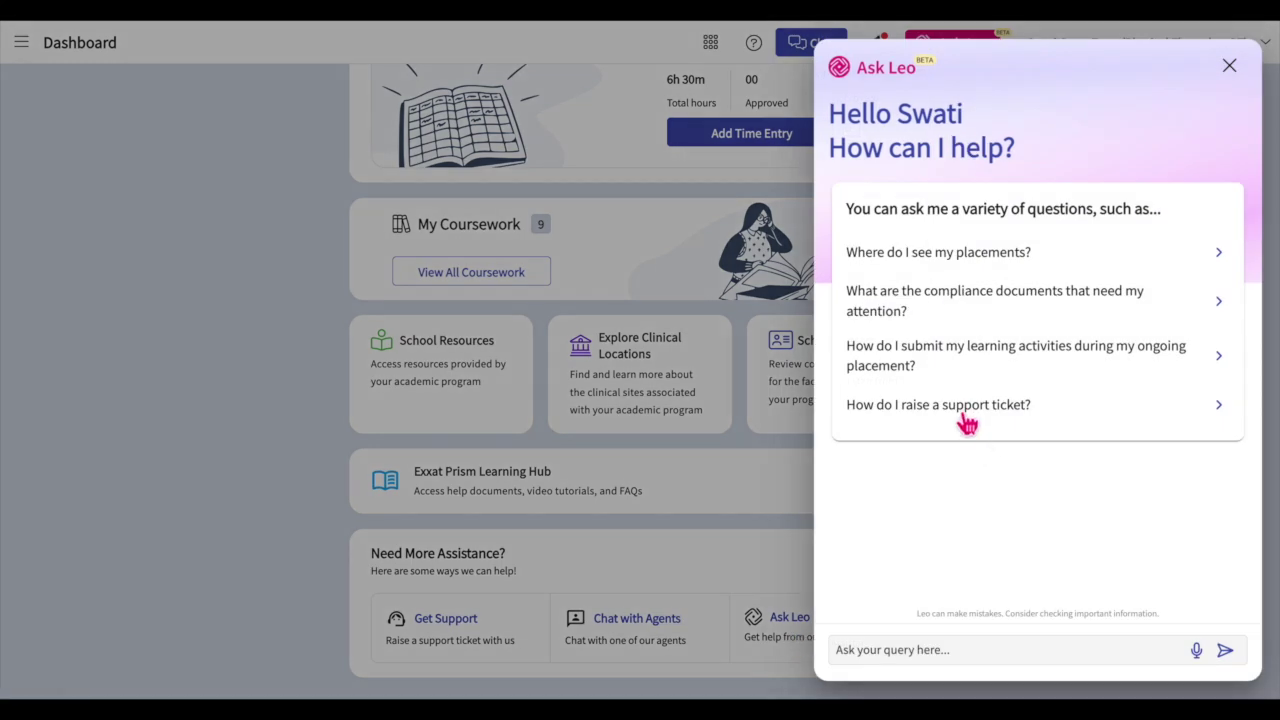
{"action": "left_click", "coordinate": [965, 418]}
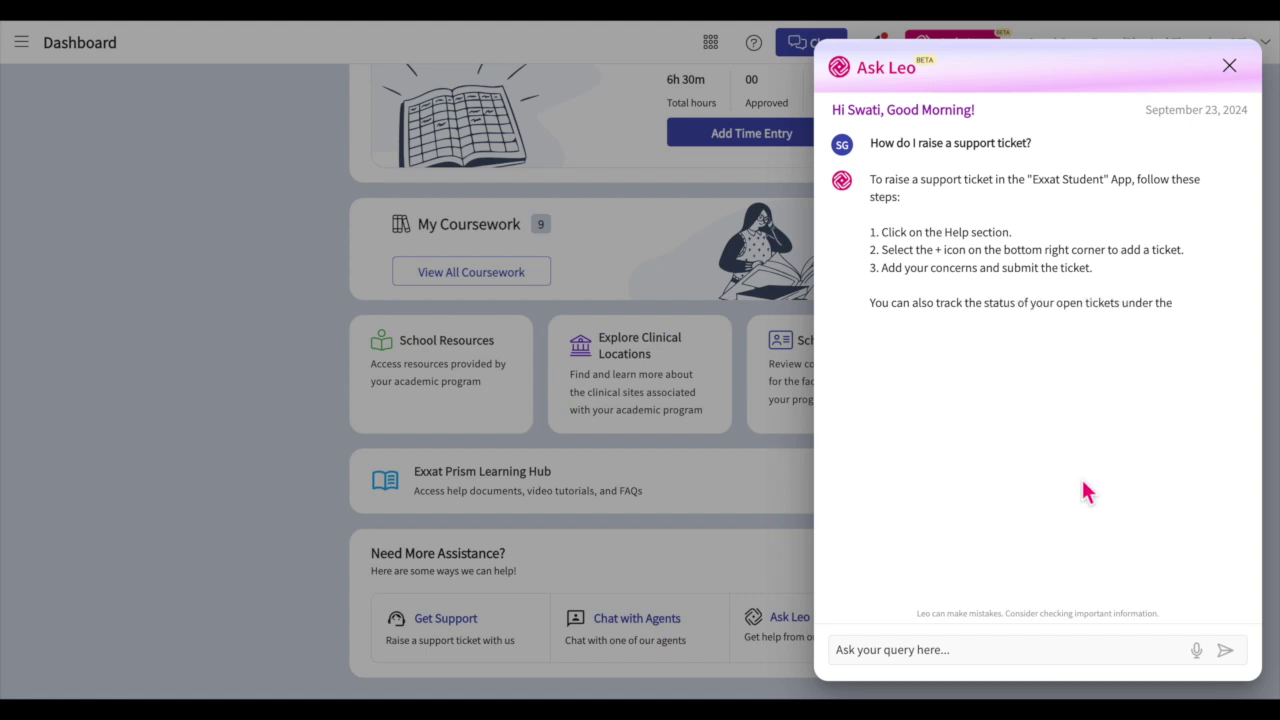
{"action": "left_click", "coordinate": [1231, 68]}
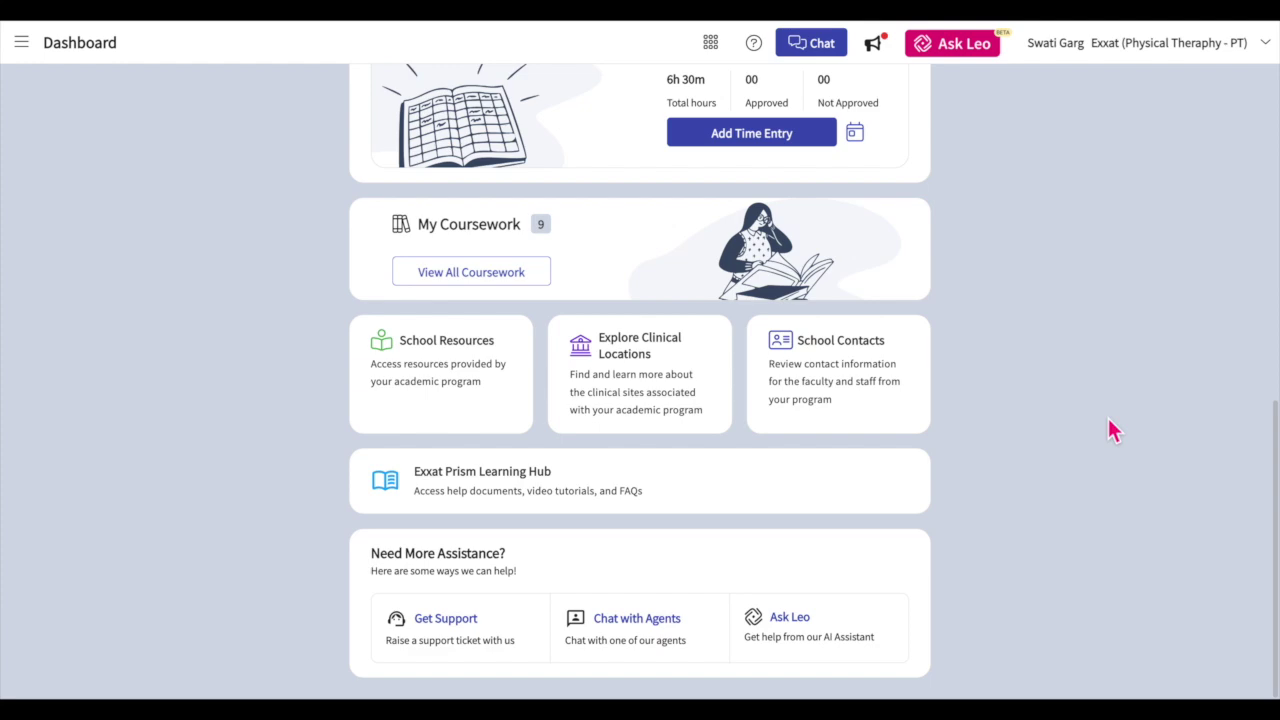
{"action": "scroll", "coordinate": [1110, 430], "scroll_direction": "up", "scroll_amount": 10}
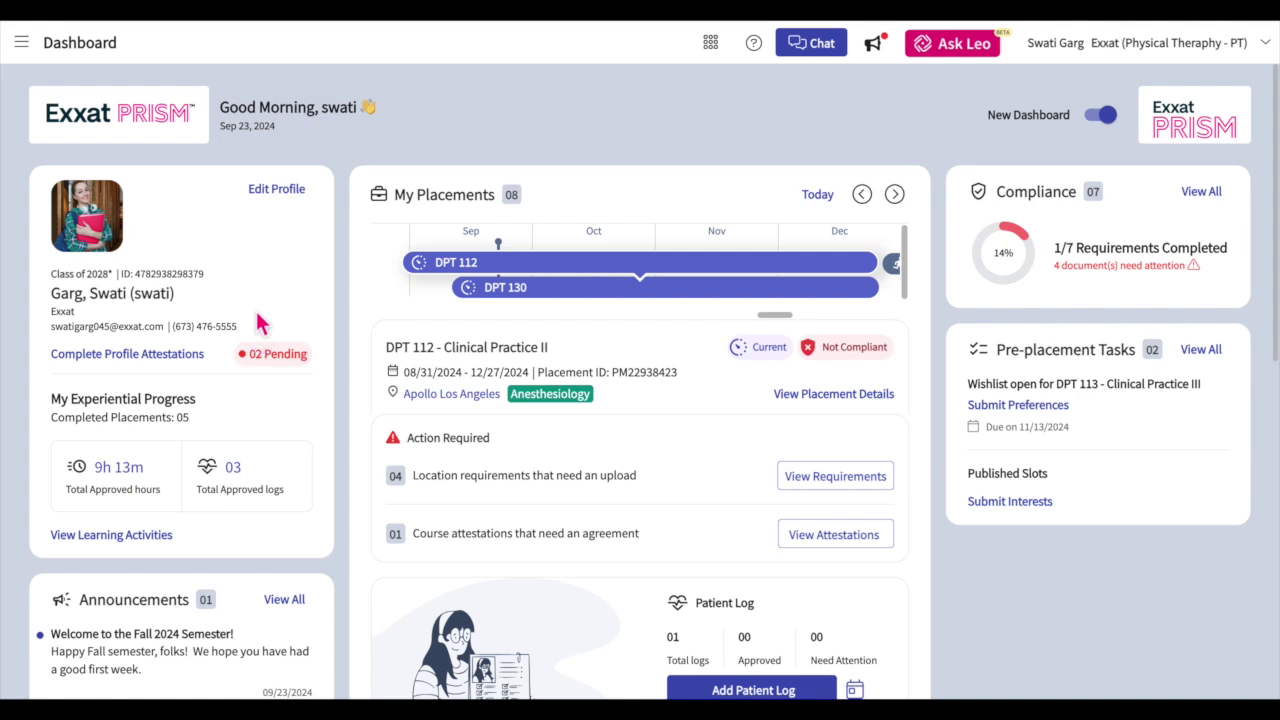
{"action": "left_click", "coordinate": [291, 198]}
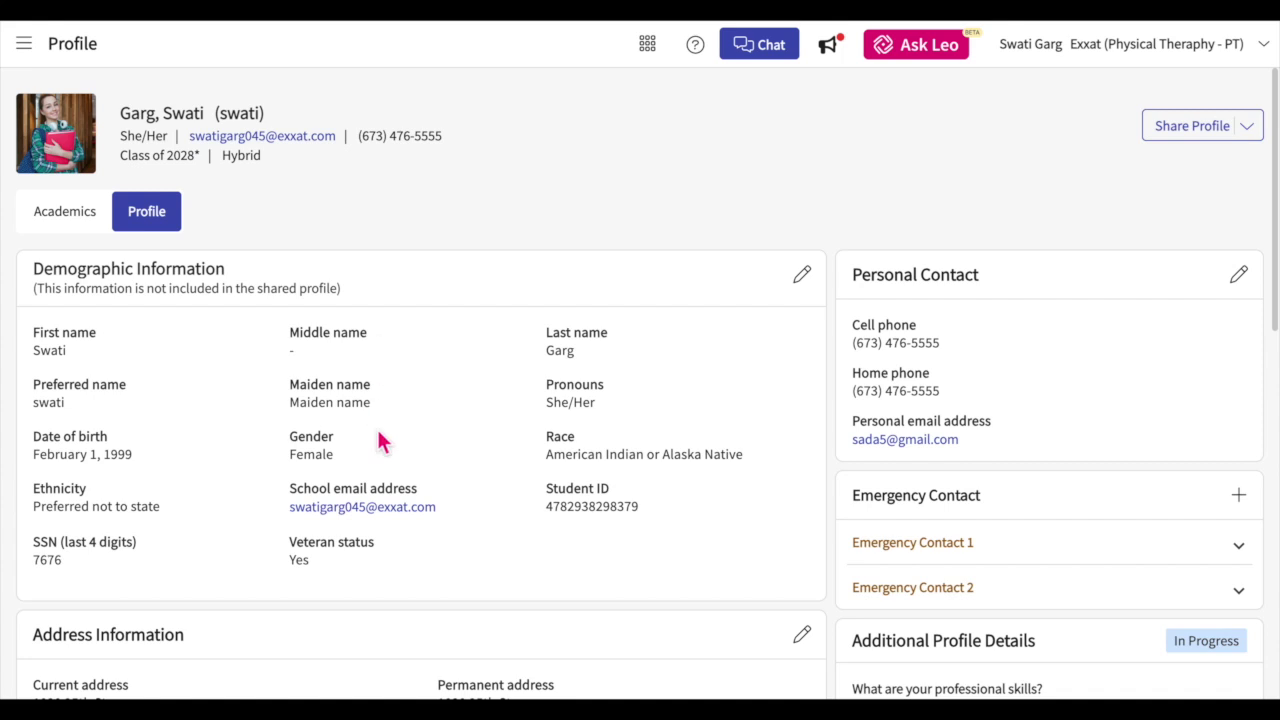
{"action": "scroll", "coordinate": [379, 441], "scroll_direction": "down", "scroll_amount": 1}
{"action": "scroll", "coordinate": [380, 440], "scroll_direction": "up", "scroll_amount": 1}
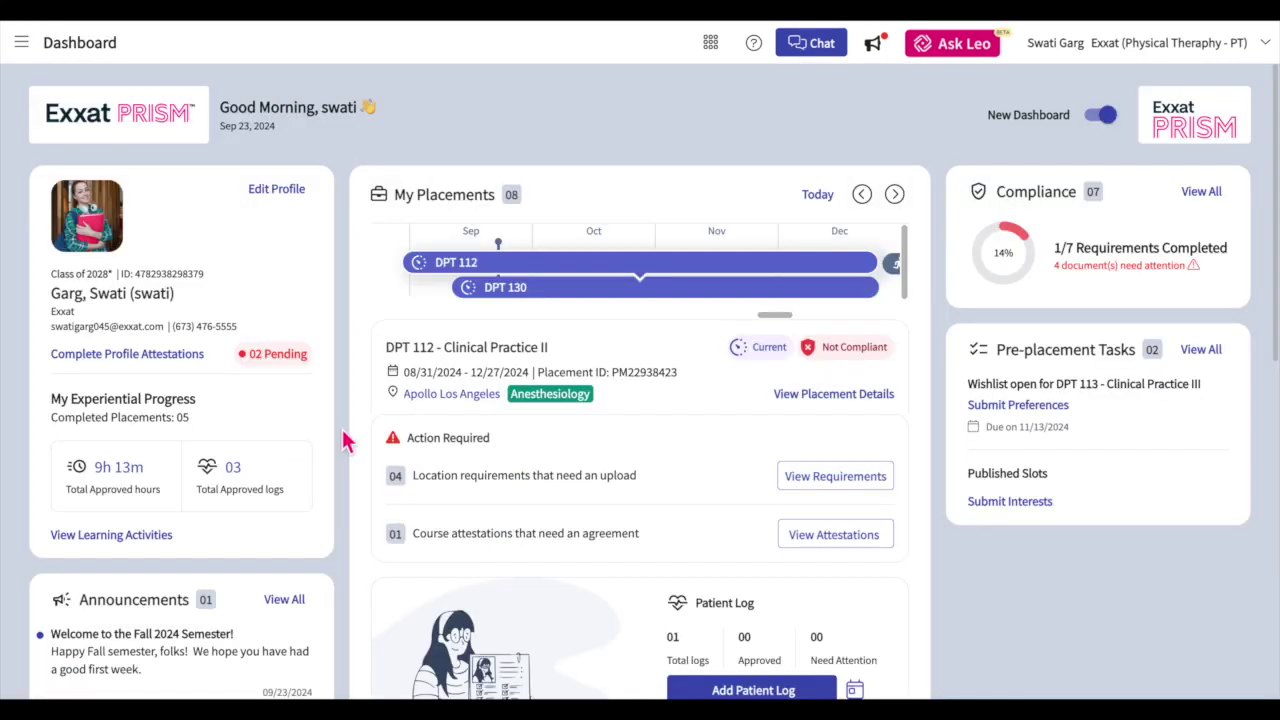
{"action": "scroll", "coordinate": [340, 440], "scroll_direction": "down", "scroll_amount": 1}
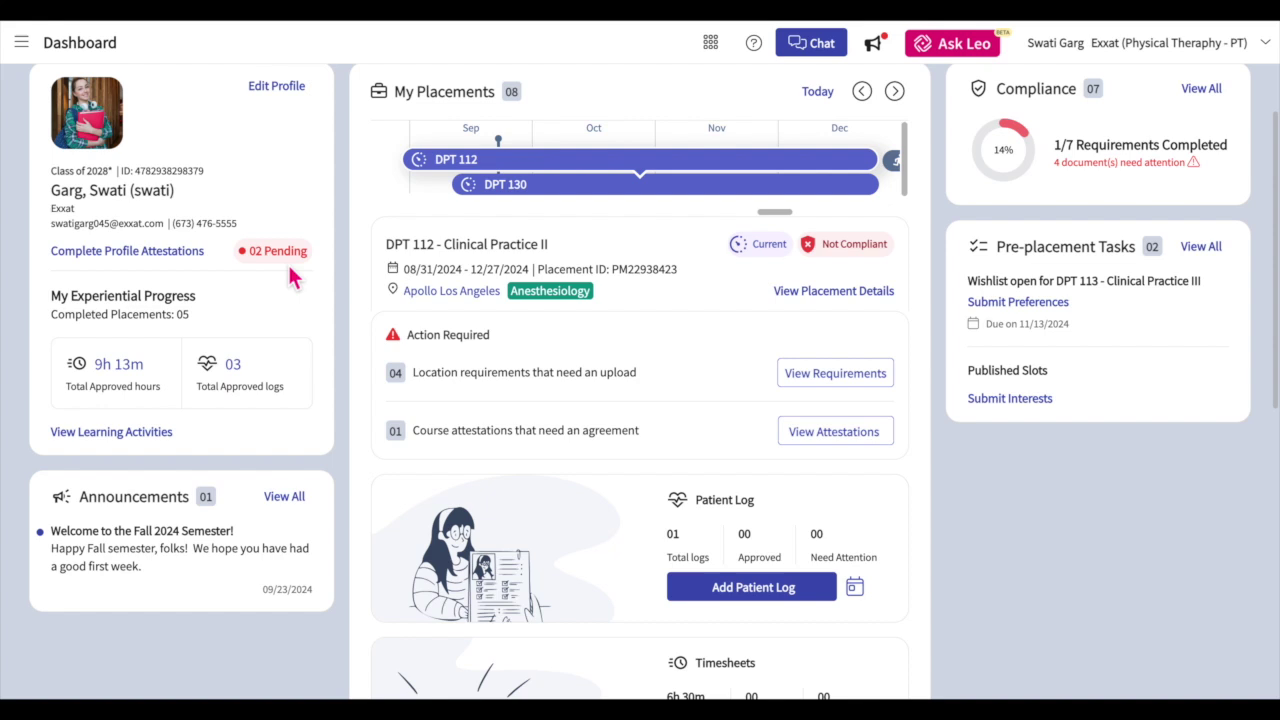
{"action": "left_click", "coordinate": [141, 258]}
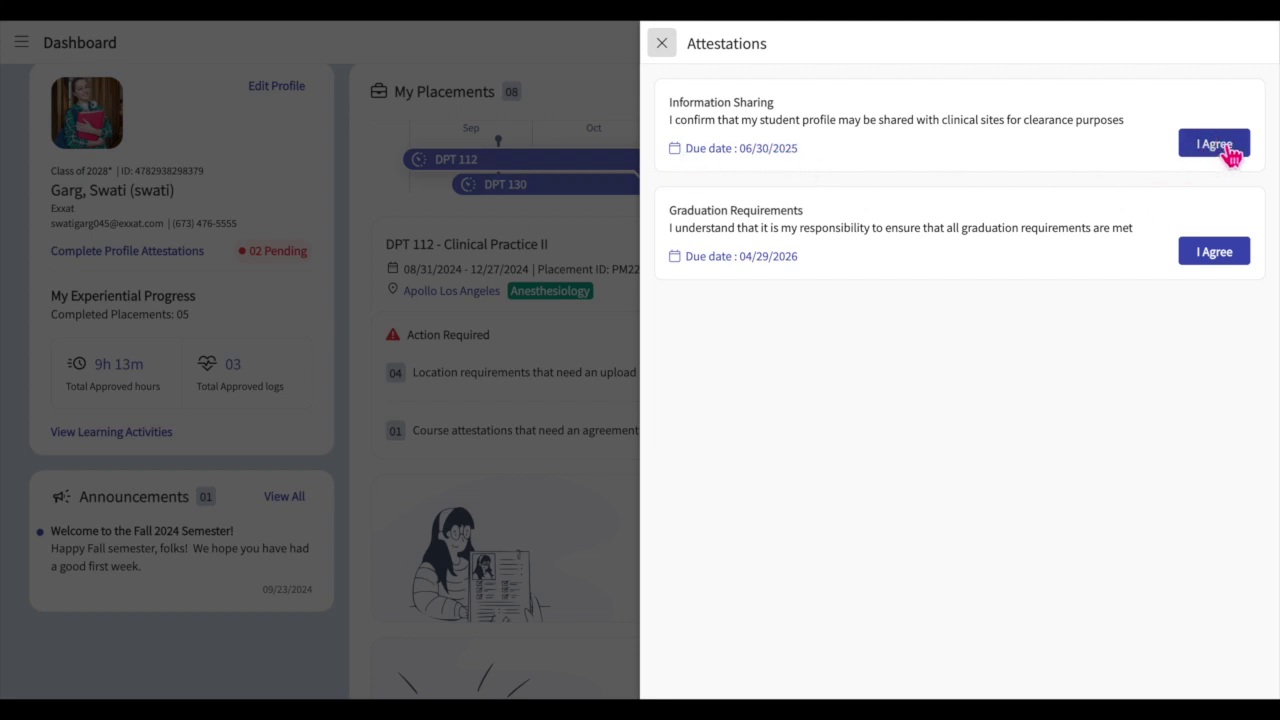
{"action": "left_click", "coordinate": [664, 47]}
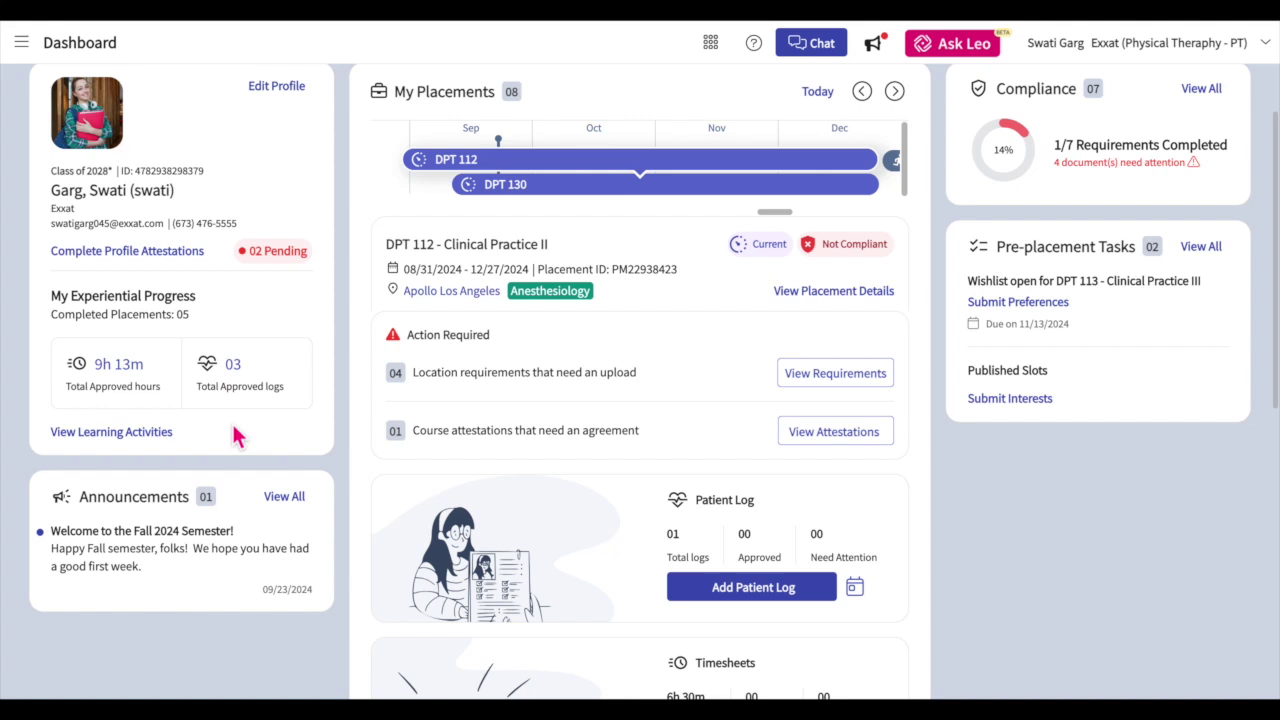
Check the approved timesheet and patient logs, then go through Learning Activities' Patient Log, Timesheet and Time Off tabs.
{"action": "left_click", "coordinate": [126, 377]}
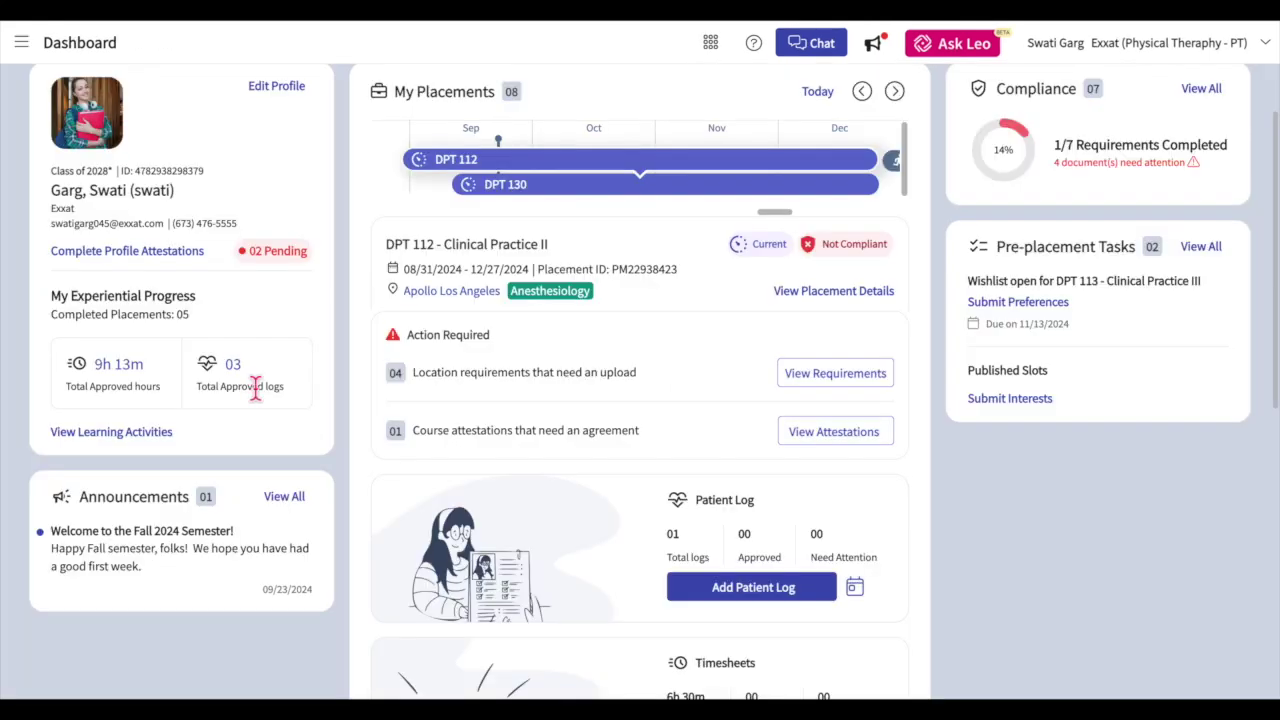
{"action": "left_click", "coordinate": [238, 378]}
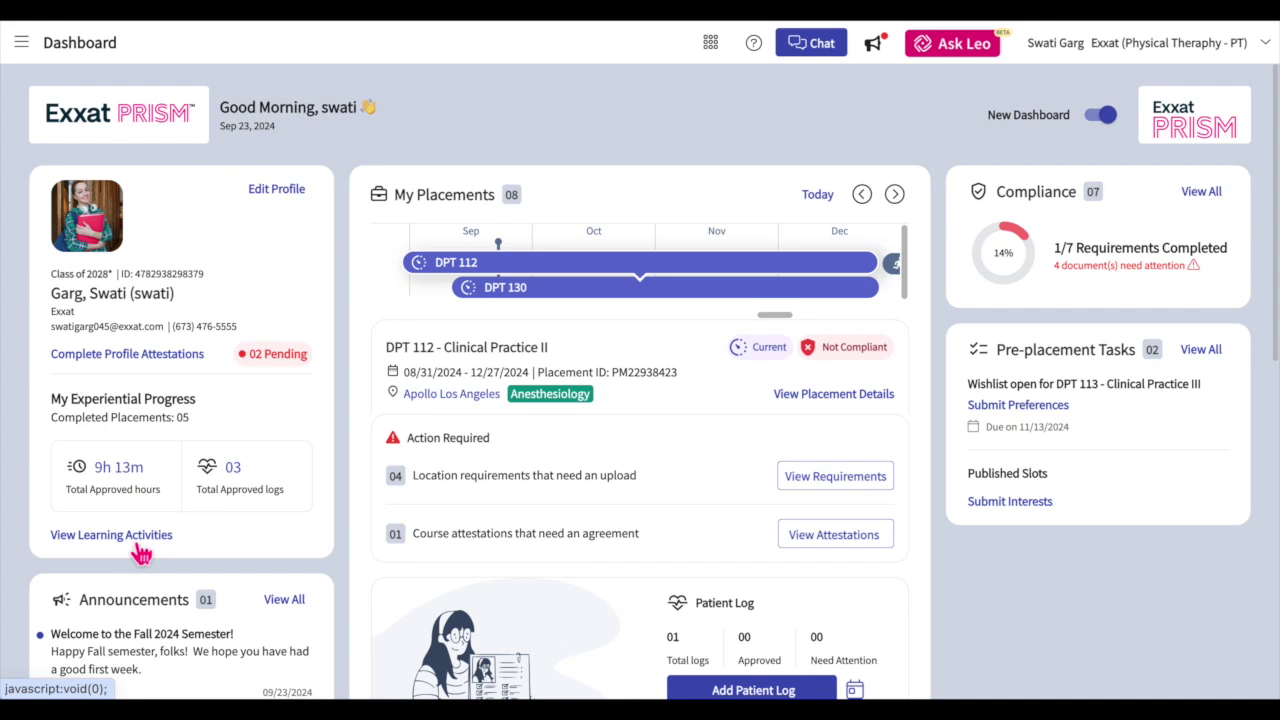
{"action": "left_click", "coordinate": [140, 550]}
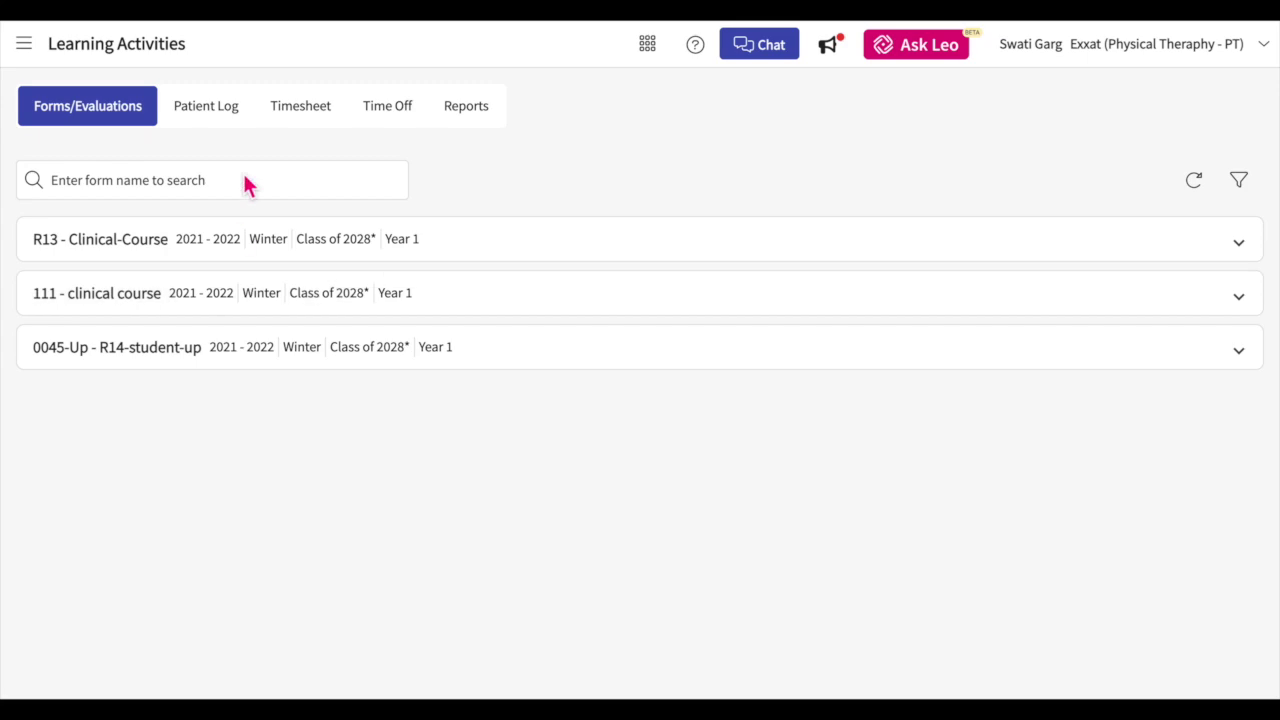
{"action": "left_click", "coordinate": [217, 120]}
{"action": "left_click", "coordinate": [302, 120]}
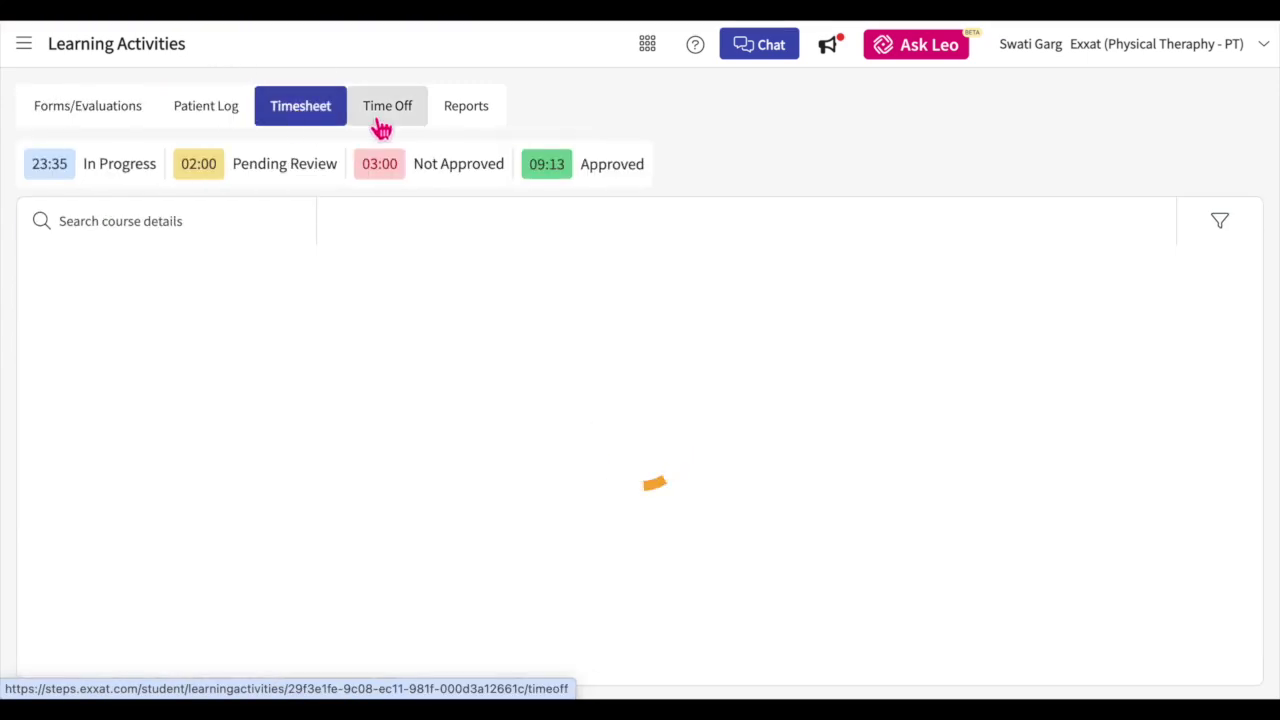
{"action": "left_click", "coordinate": [381, 126]}
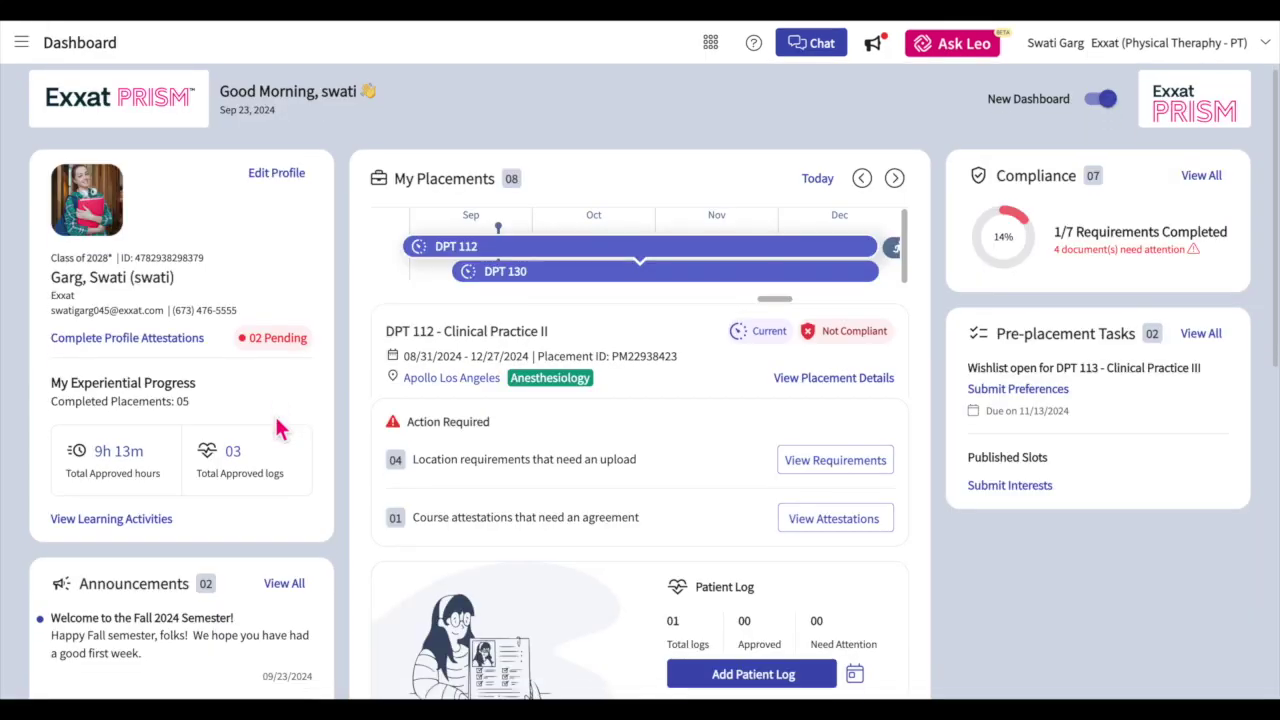
Read all announcements, expanding Expectations During Placements and viewing its Housing Information.docx attachment.
{"action": "scroll", "coordinate": [200, 424], "scroll_direction": "down", "scroll_amount": 2}
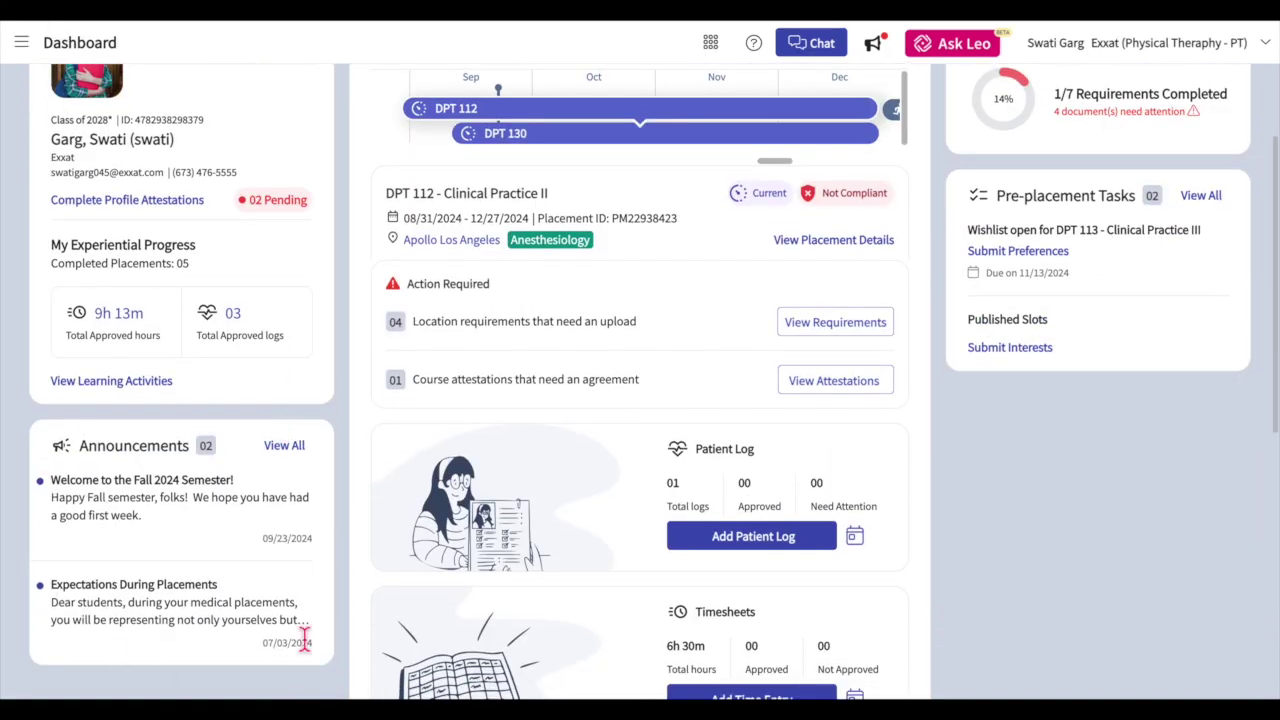
{"action": "scroll", "coordinate": [326, 431], "scroll_direction": "down", "scroll_amount": 1}
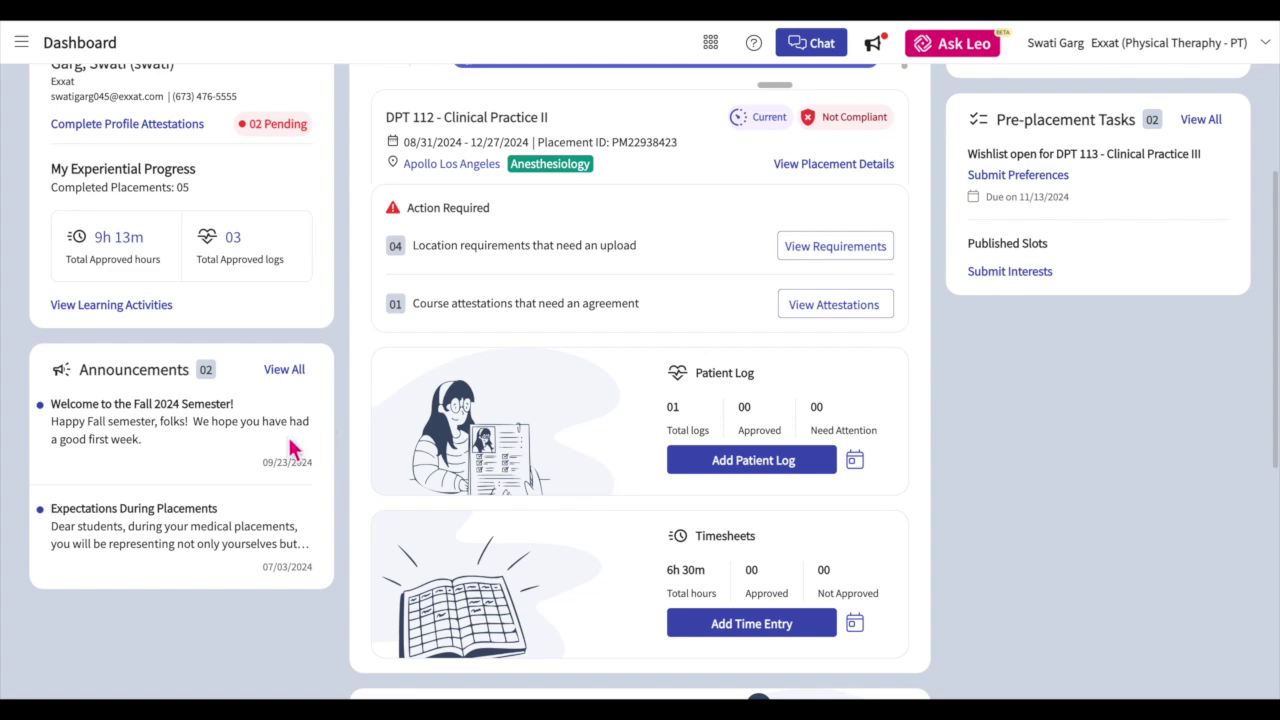
{"action": "left_click", "coordinate": [296, 378]}
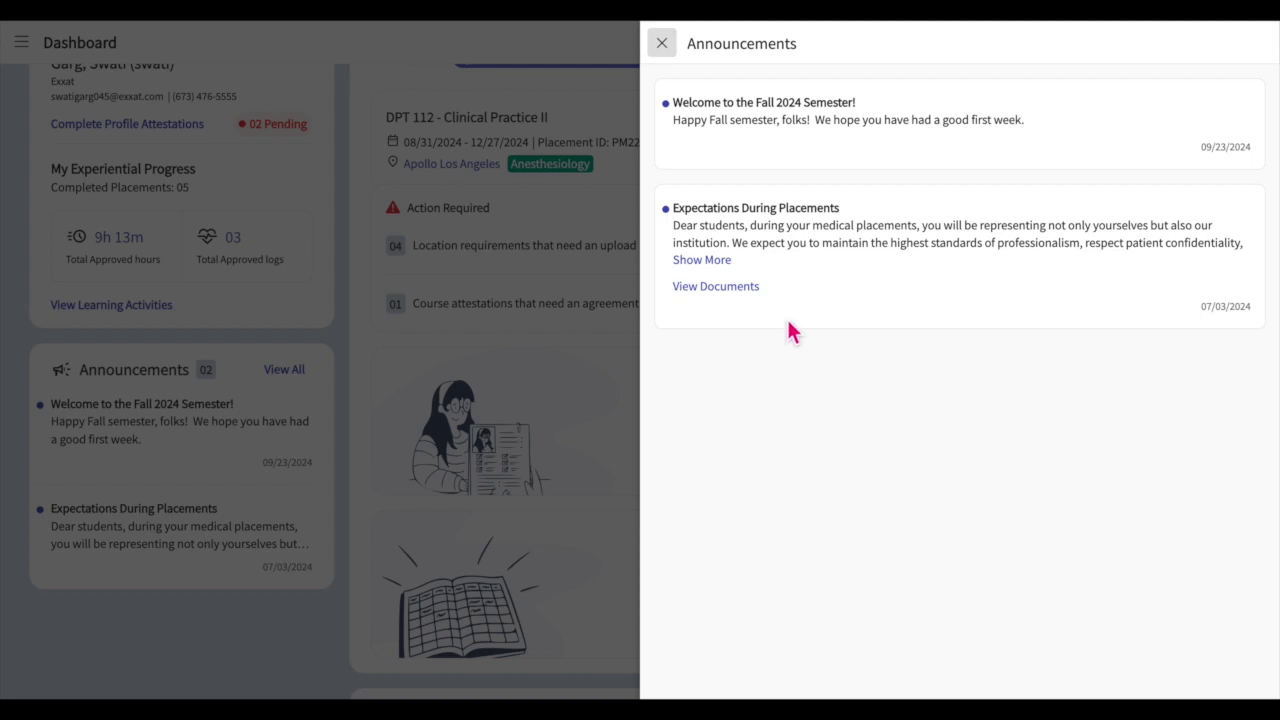
{"action": "left_click", "coordinate": [717, 260]}
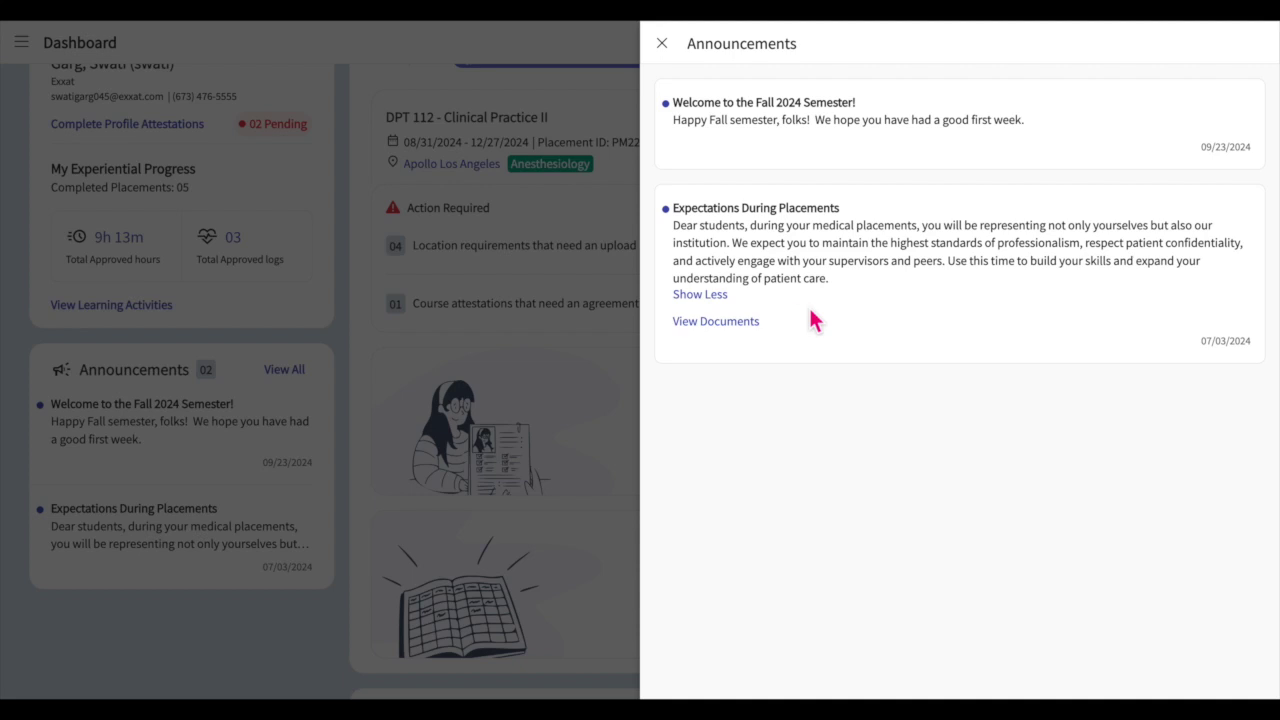
{"action": "left_click", "coordinate": [738, 332]}
{"action": "key", "text": "Escape"}
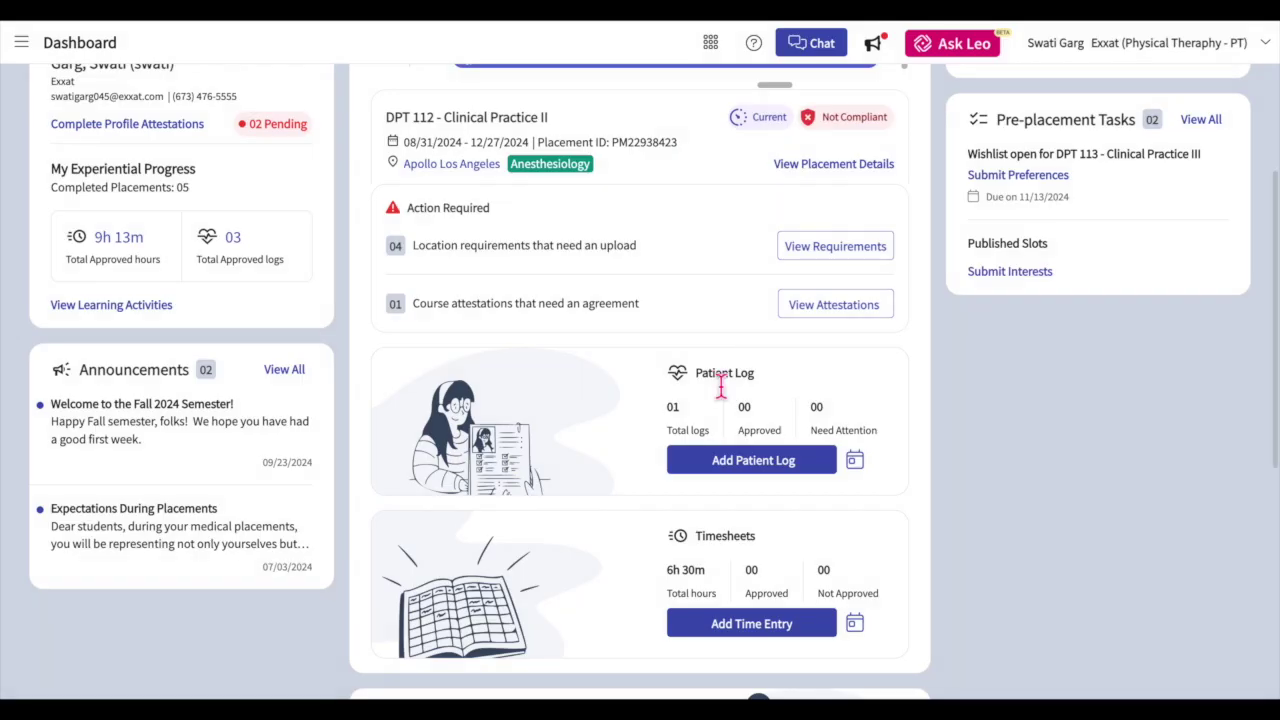
{"action": "scroll", "coordinate": [720, 390], "scroll_direction": "up", "scroll_amount": 1}
Move the My Placements timeline back, then forward to DPT 113, then back to today.
{"action": "scroll", "coordinate": [724, 396], "scroll_direction": "up", "scroll_amount": 2}
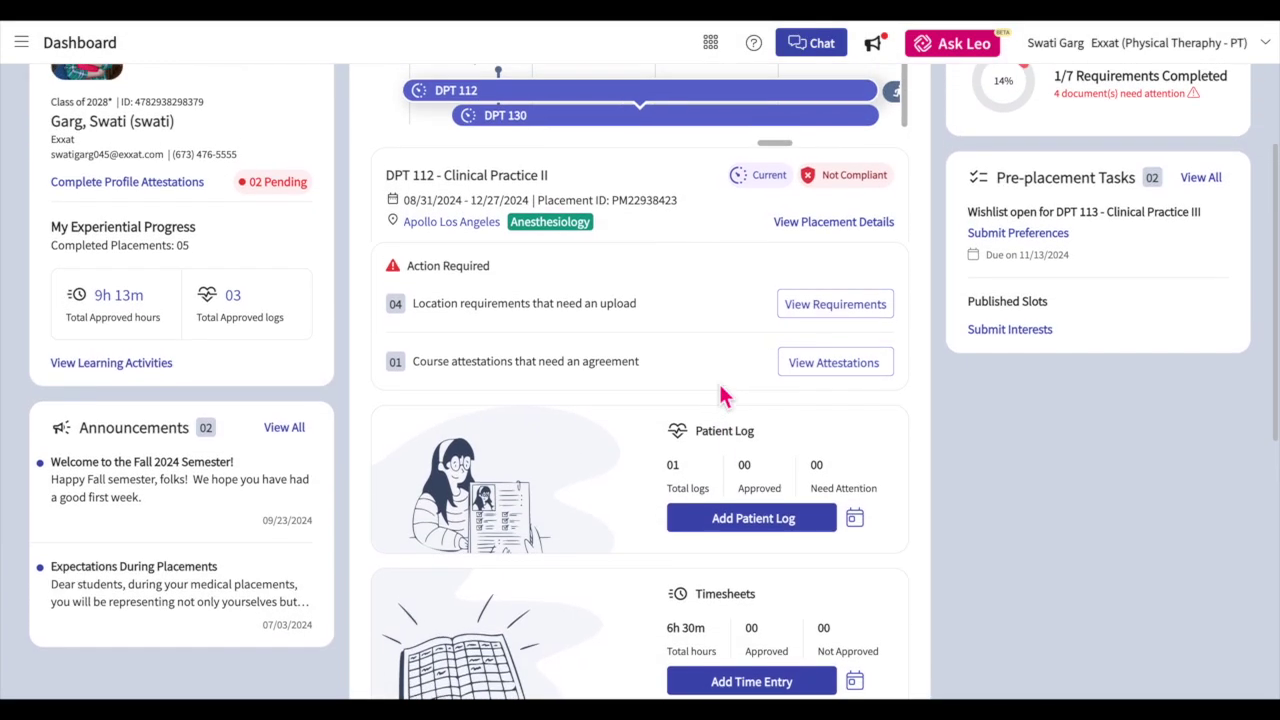
{"action": "scroll", "coordinate": [724, 396], "scroll_direction": "up", "scroll_amount": 2}
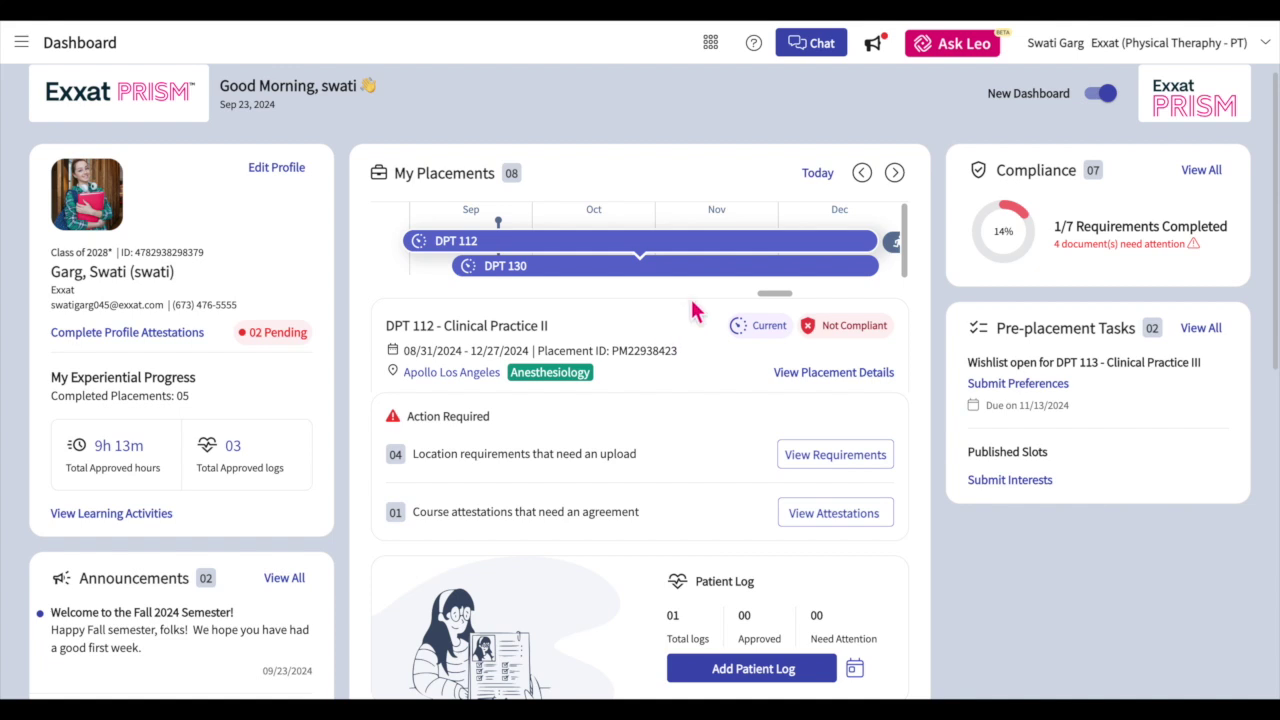
{"action": "left_click", "coordinate": [866, 188]}
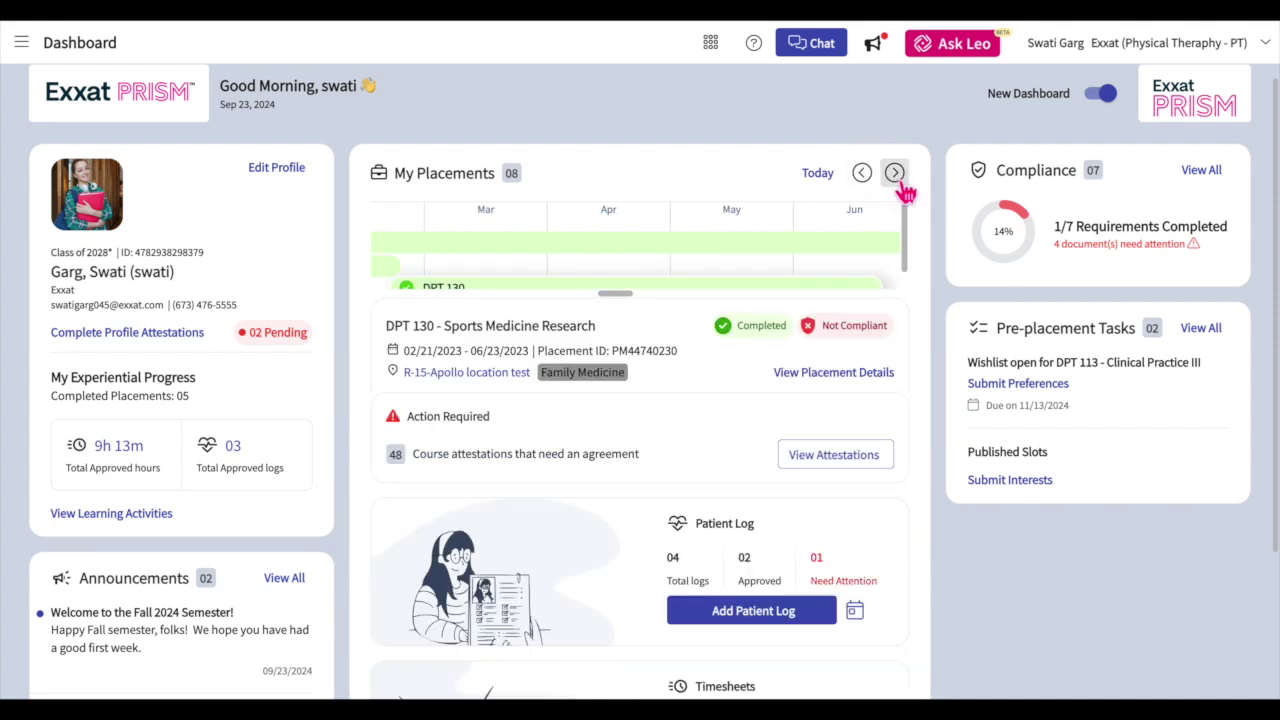
{"action": "left_click", "coordinate": [903, 186]}
{"action": "left_click", "coordinate": [903, 186]}
{"action": "left_click", "coordinate": [903, 186]}
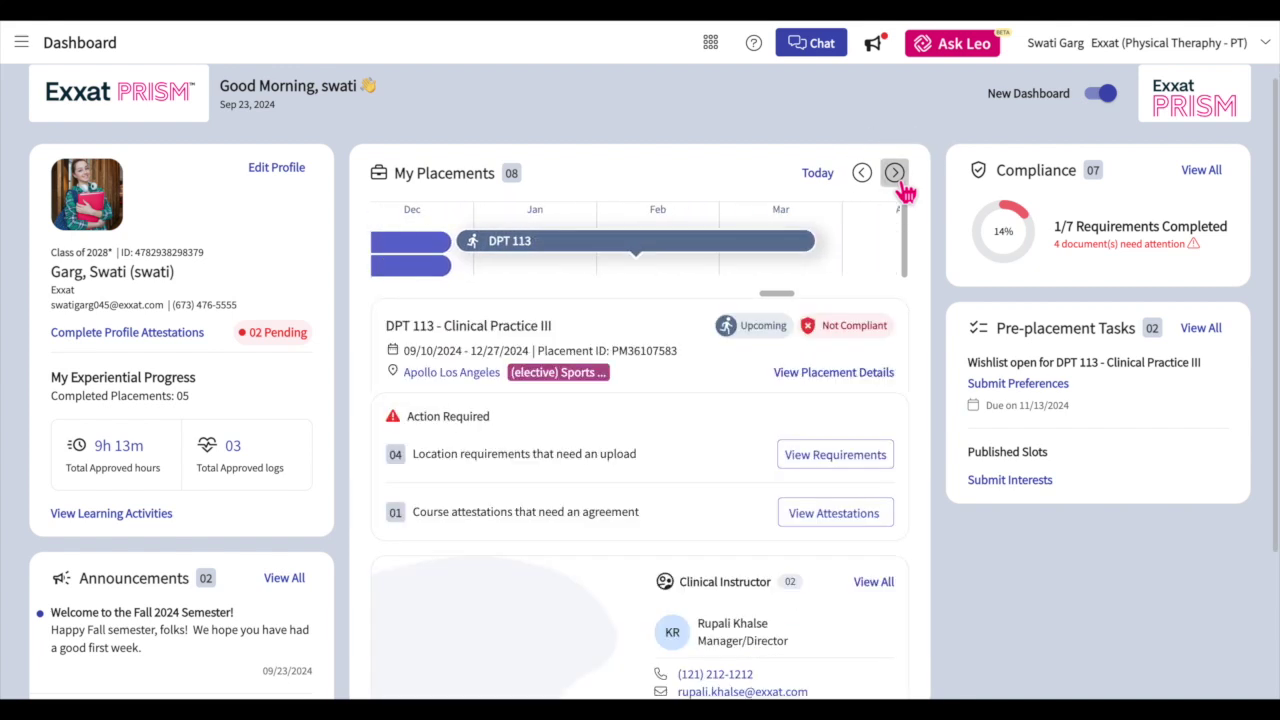
{"action": "left_click", "coordinate": [820, 176]}
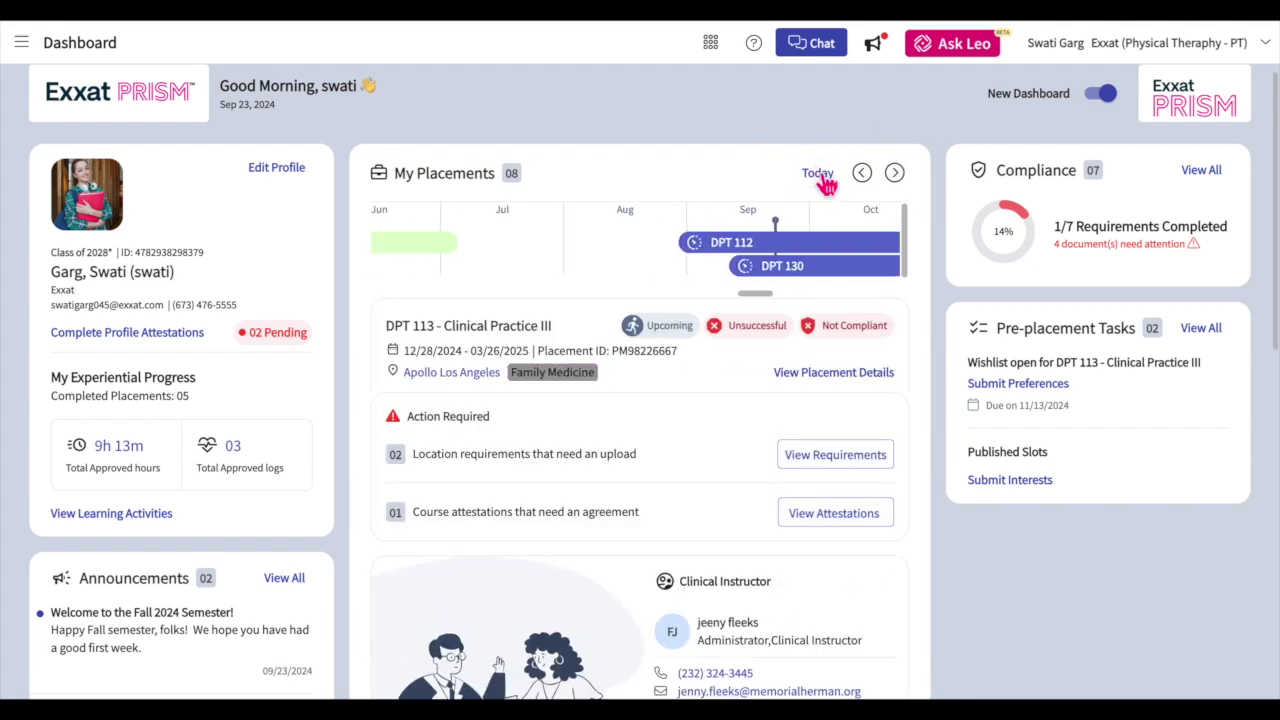
Compare the DPT 130, DPT 112 and DPT 113 placements, ending on DPT 113's contacts.
{"action": "left_click", "coordinate": [798, 270]}
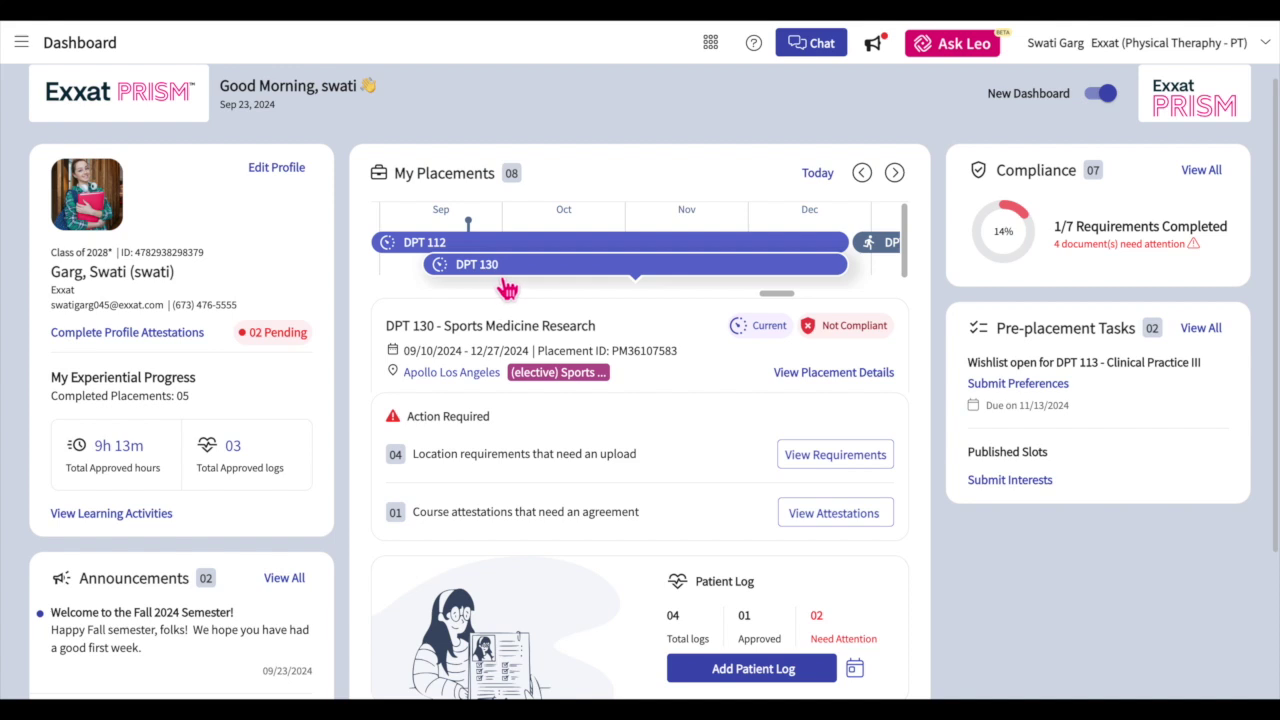
{"action": "left_click", "coordinate": [490, 248]}
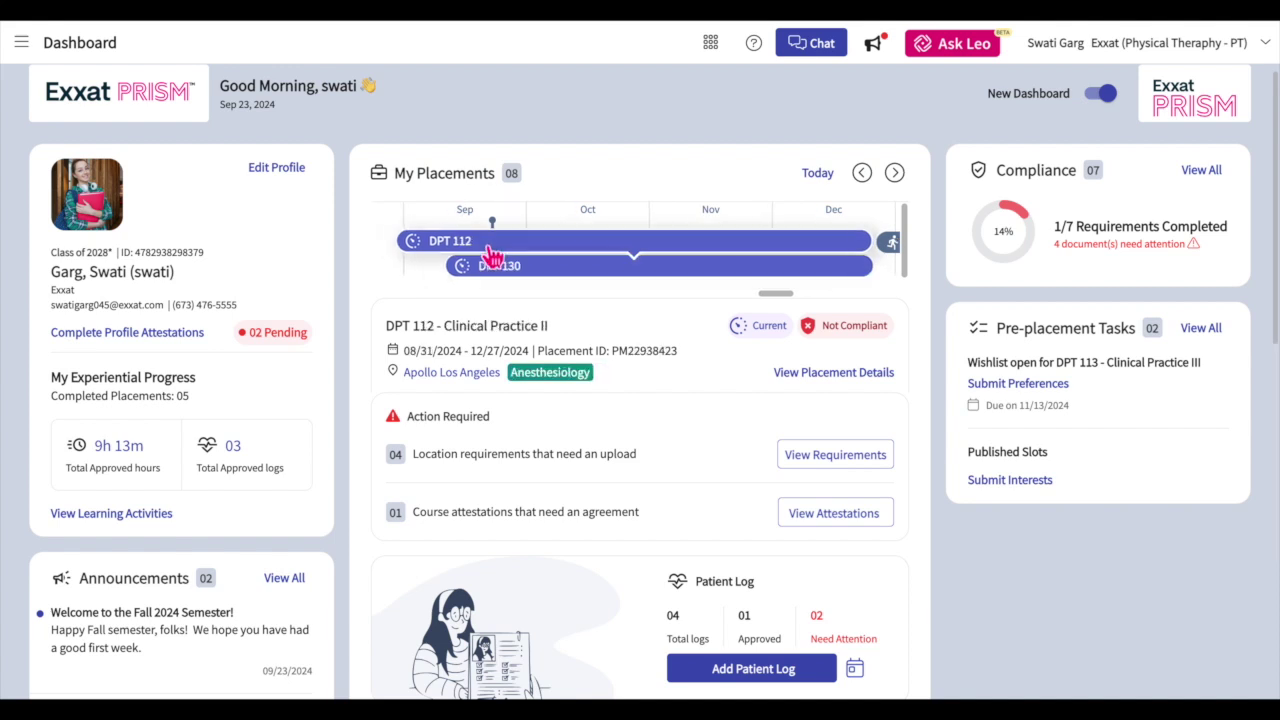
{"action": "left_click", "coordinate": [550, 272]}
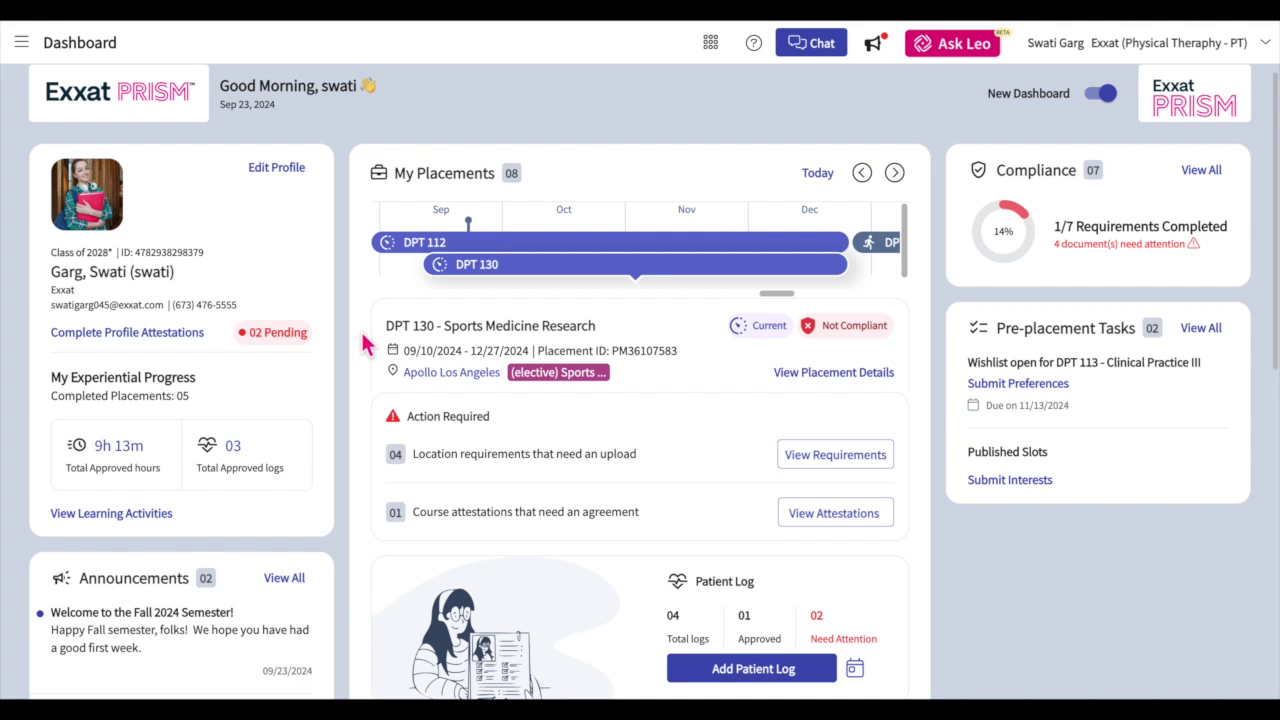
{"action": "left_click", "coordinate": [874, 258]}
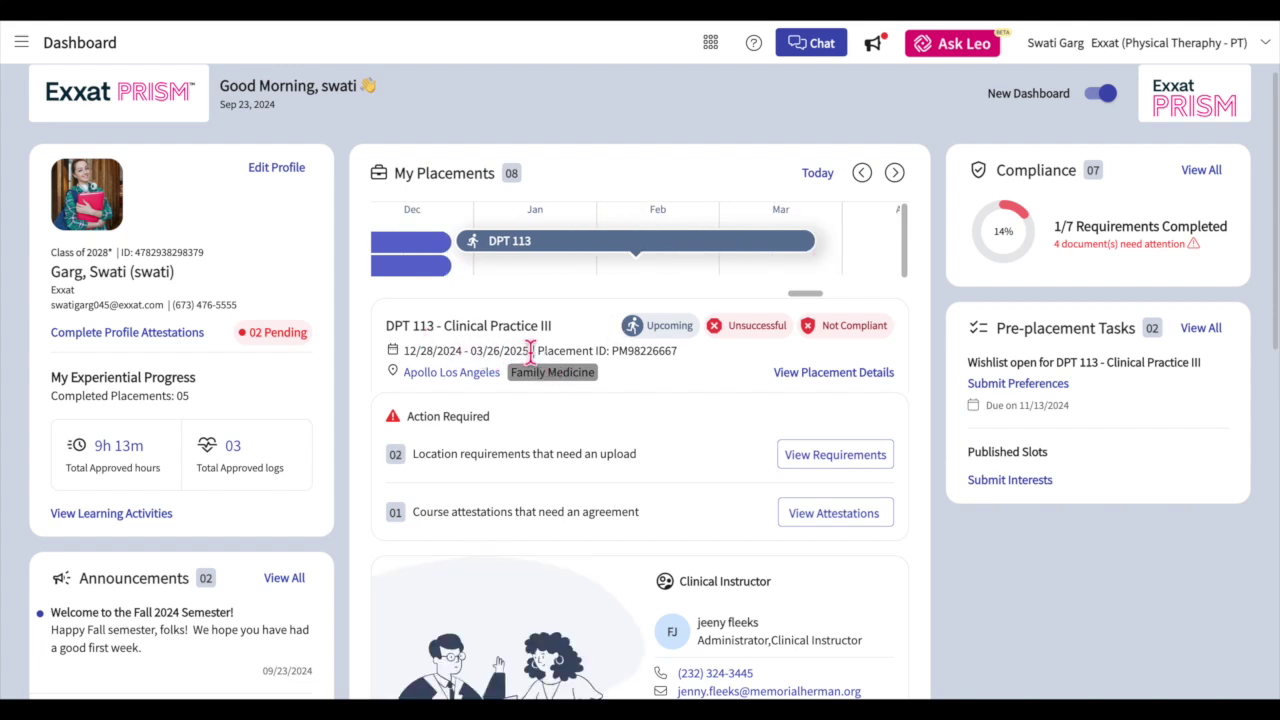
{"action": "mouse_move", "coordinate": [482, 388]}
{"action": "scroll", "coordinate": [608, 412], "scroll_direction": "down", "scroll_amount": 3}
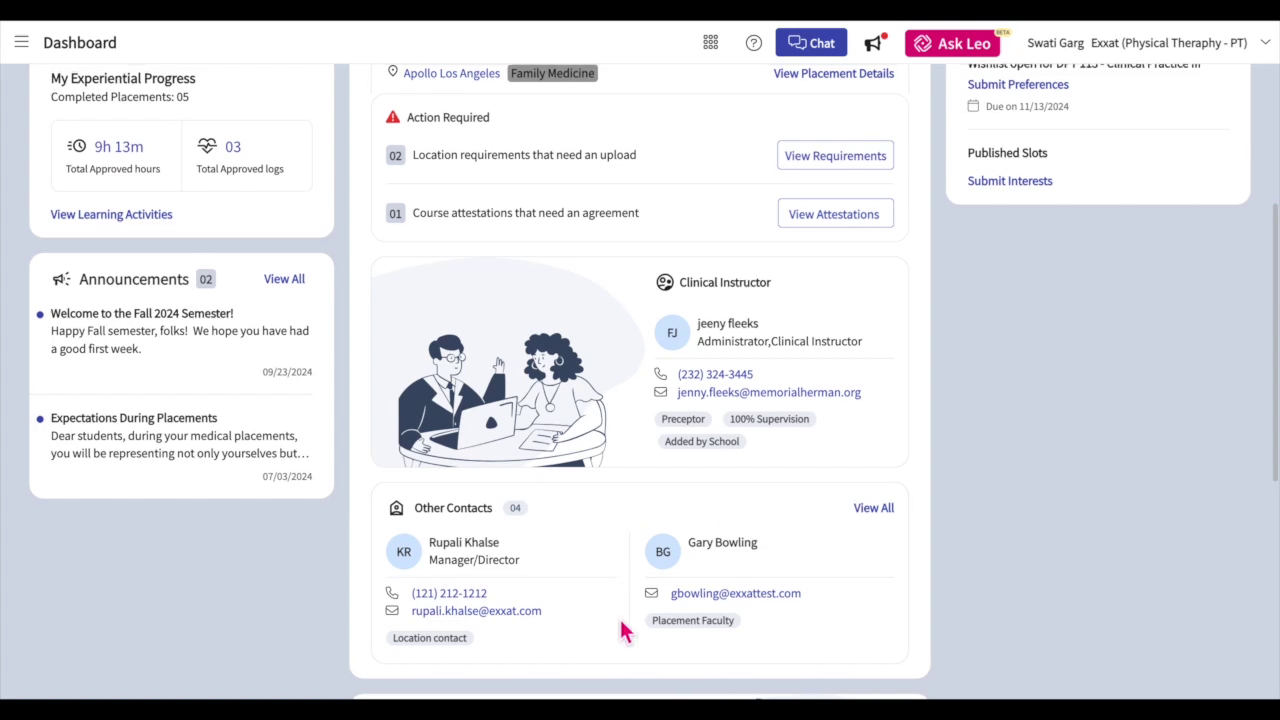
Scroll back up to the top of the dashboard.
{"action": "scroll", "coordinate": [620, 630], "scroll_direction": "up", "scroll_amount": 3}
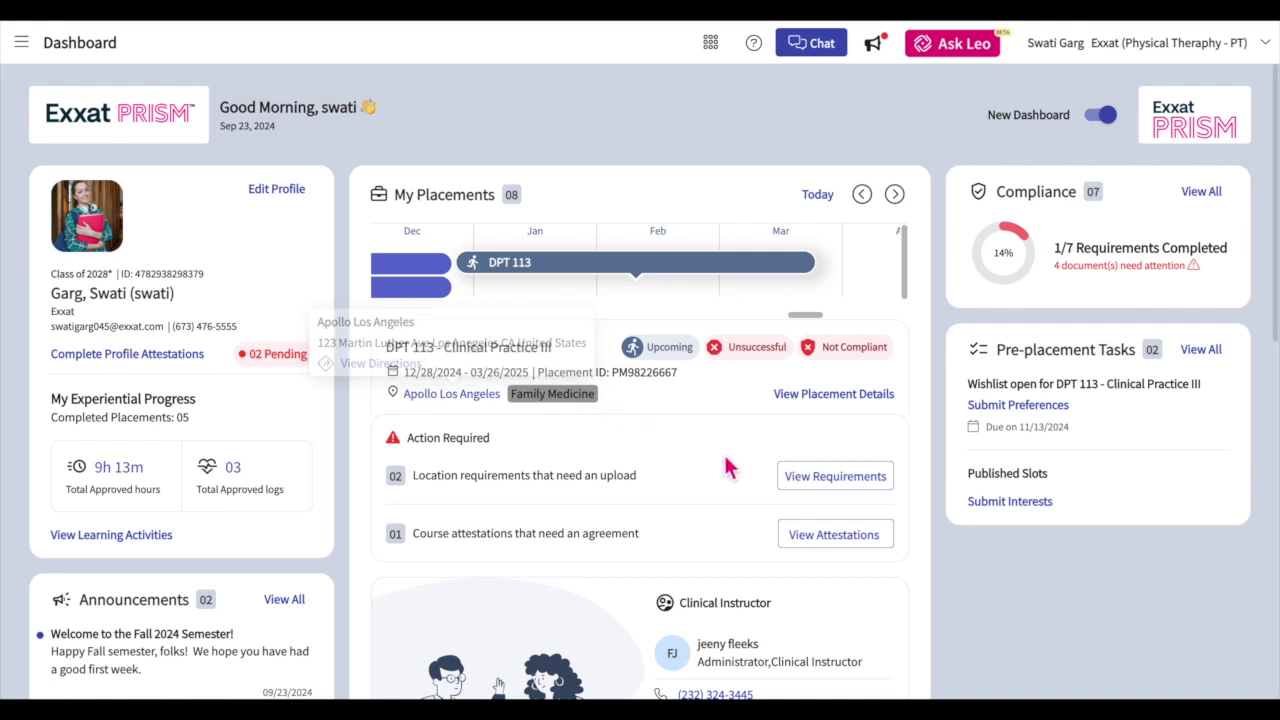
{"action": "left_click", "coordinate": [838, 402]}
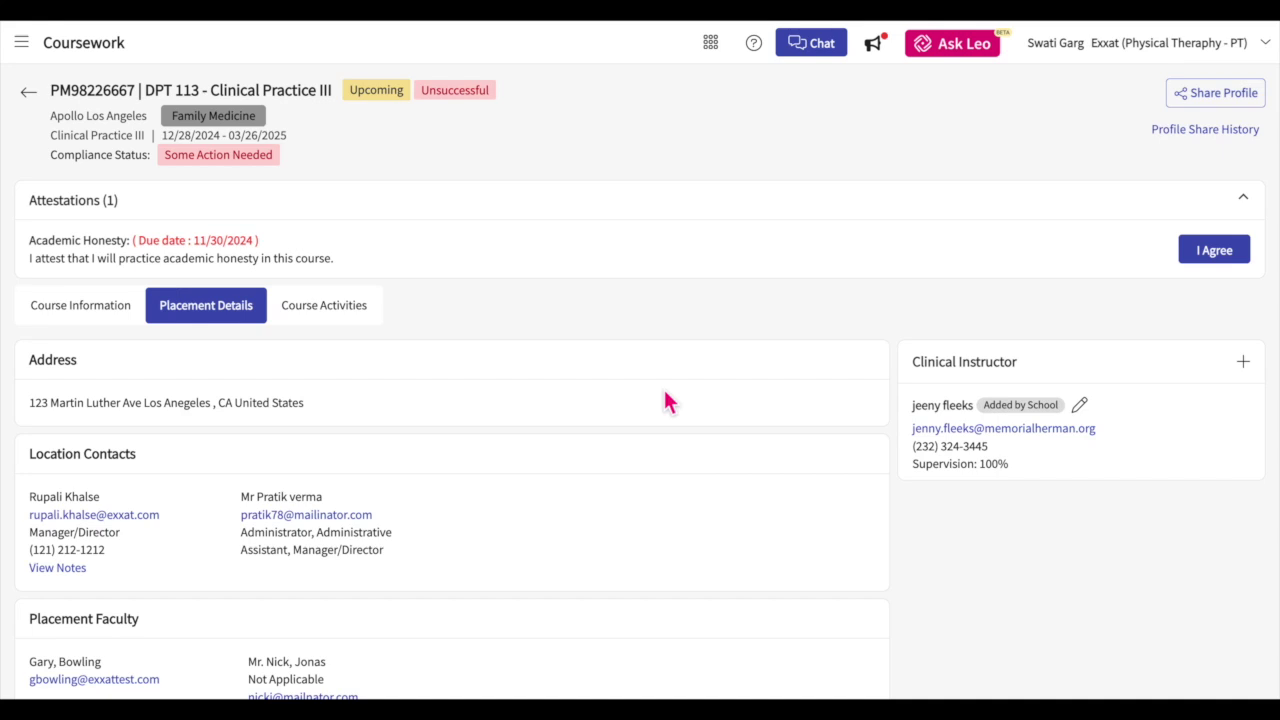
{"action": "key", "text": "alt+Left"}
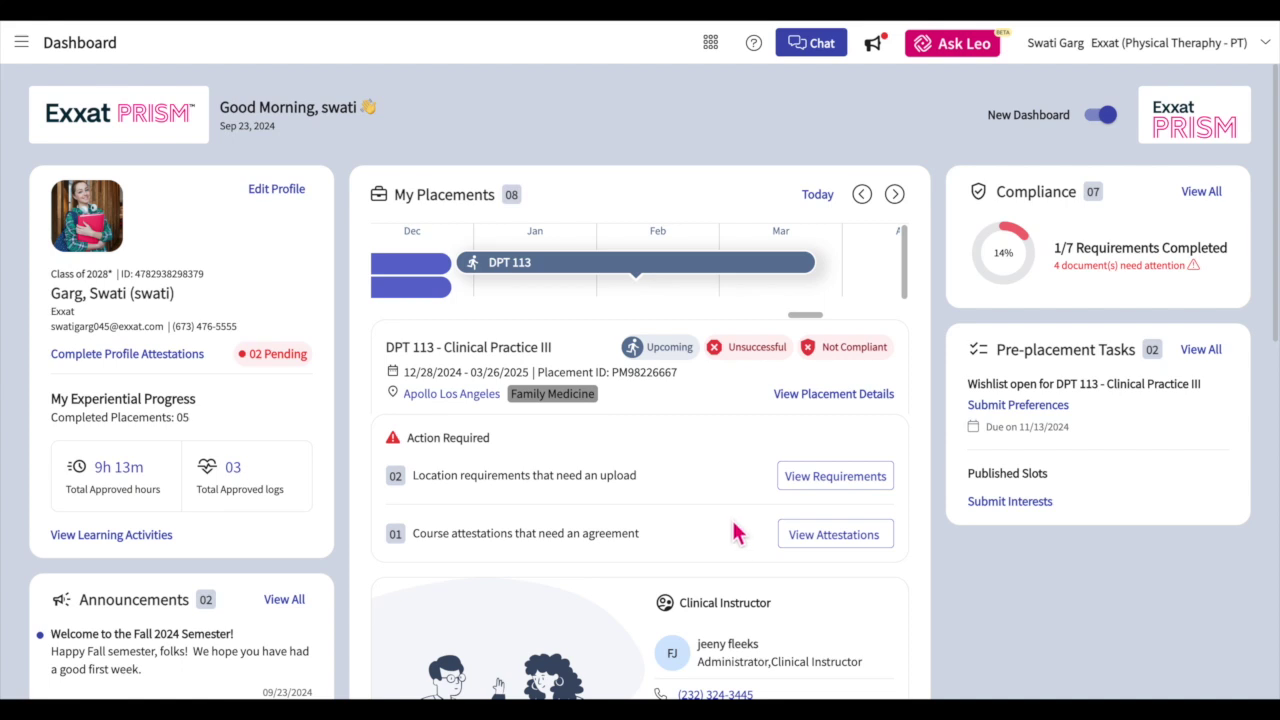
View the course attestations awaiting agreement, then scroll through the dashboard.
{"action": "left_click", "coordinate": [814, 545]}
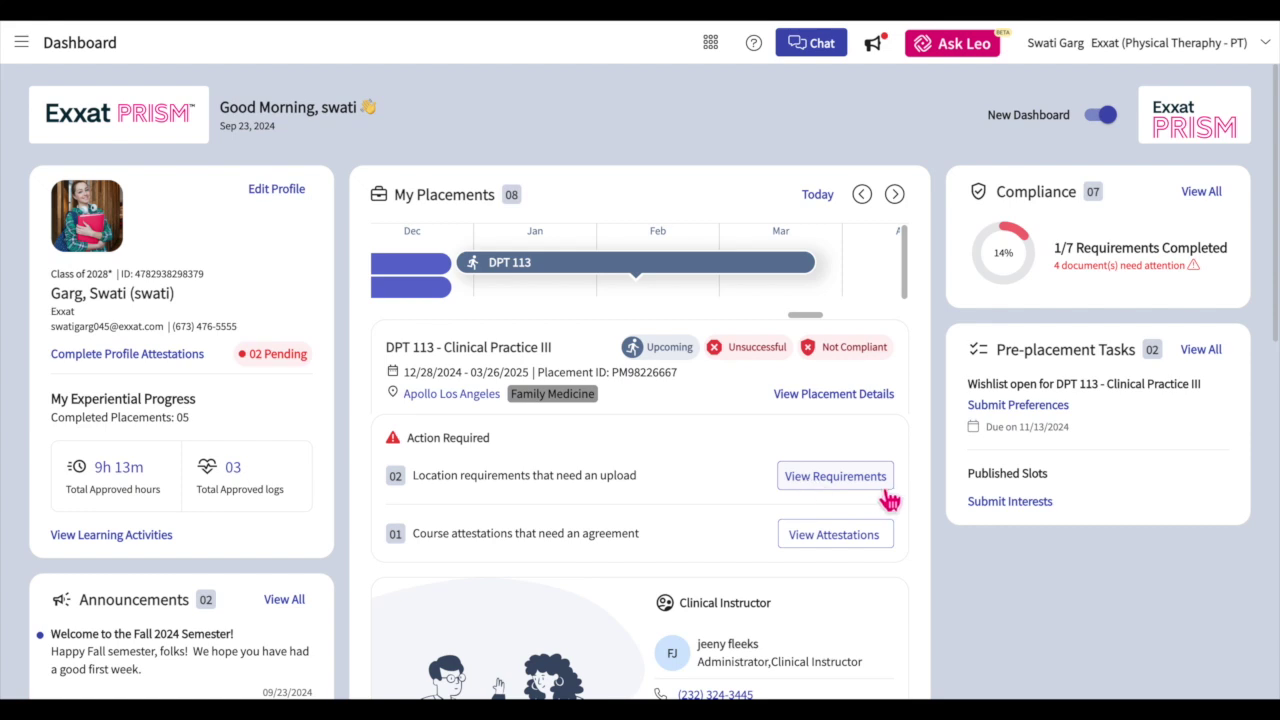
{"action": "scroll", "coordinate": [886, 500], "scroll_direction": "down", "scroll_amount": 1}
{"action": "scroll", "coordinate": [888, 506], "scroll_direction": "down", "scroll_amount": 2}
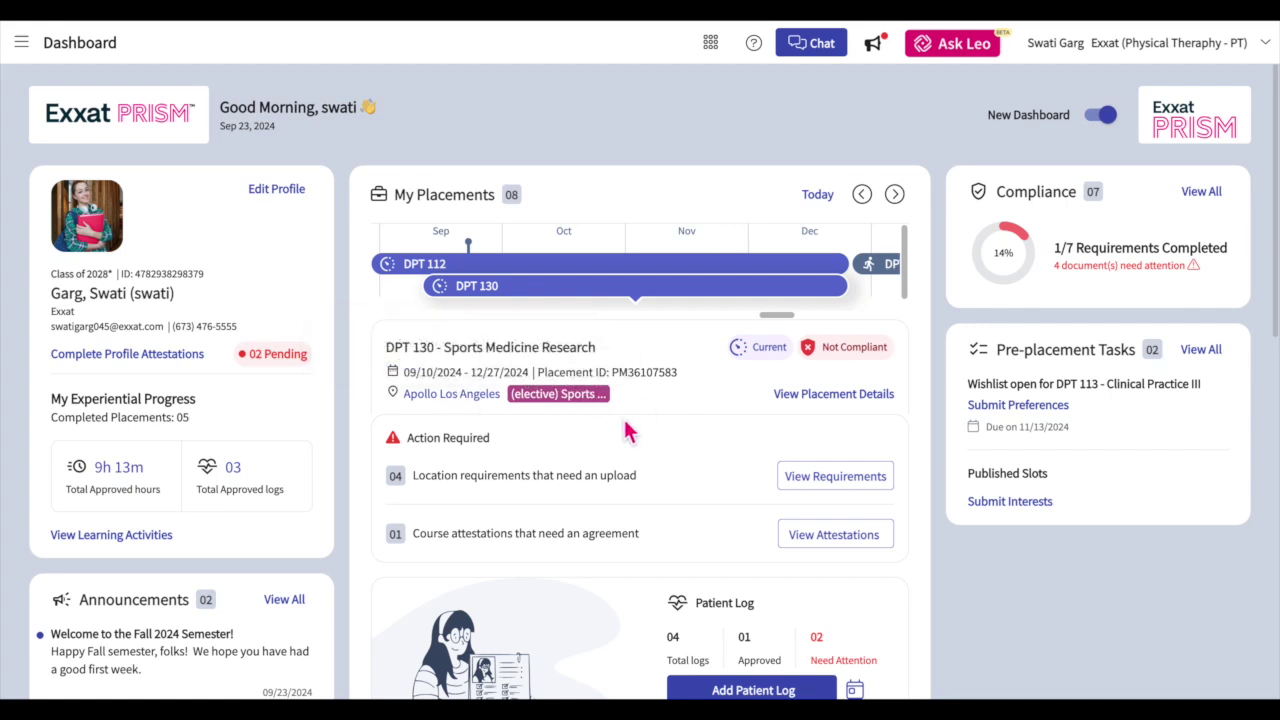
{"action": "left_click", "coordinate": [828, 400]}
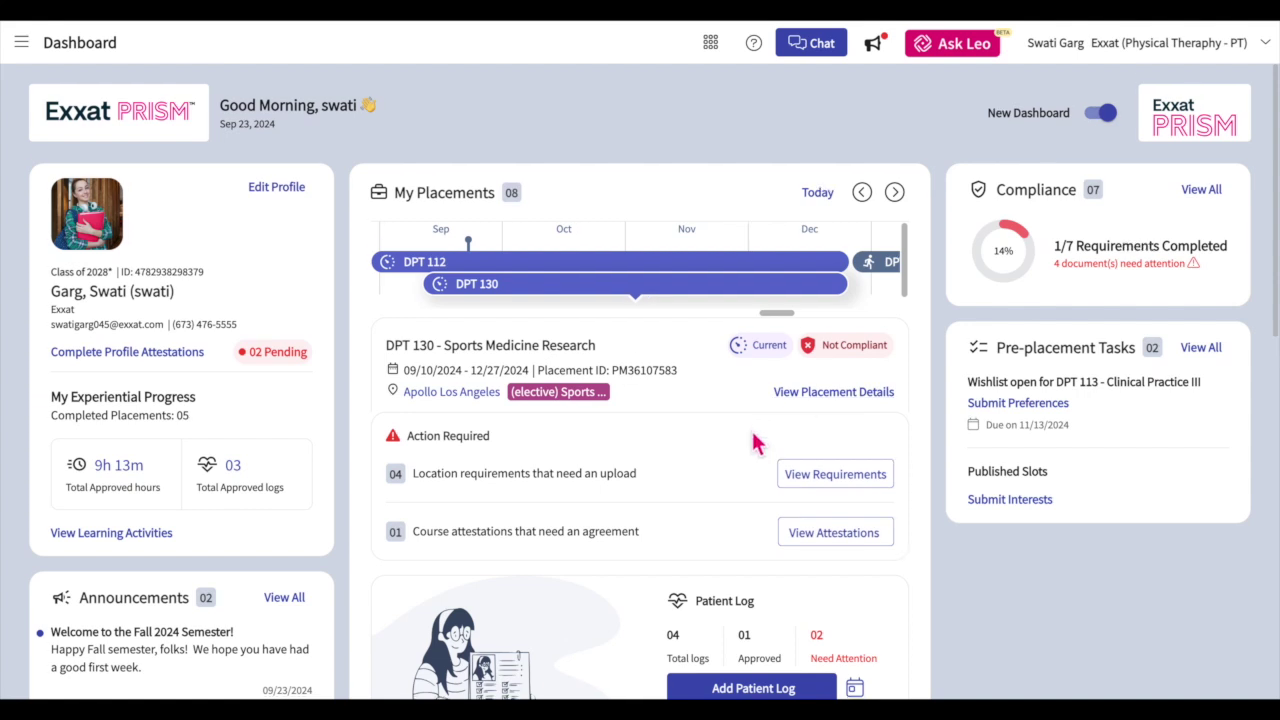
{"action": "scroll", "coordinate": [757, 440], "scroll_direction": "down", "scroll_amount": 1}
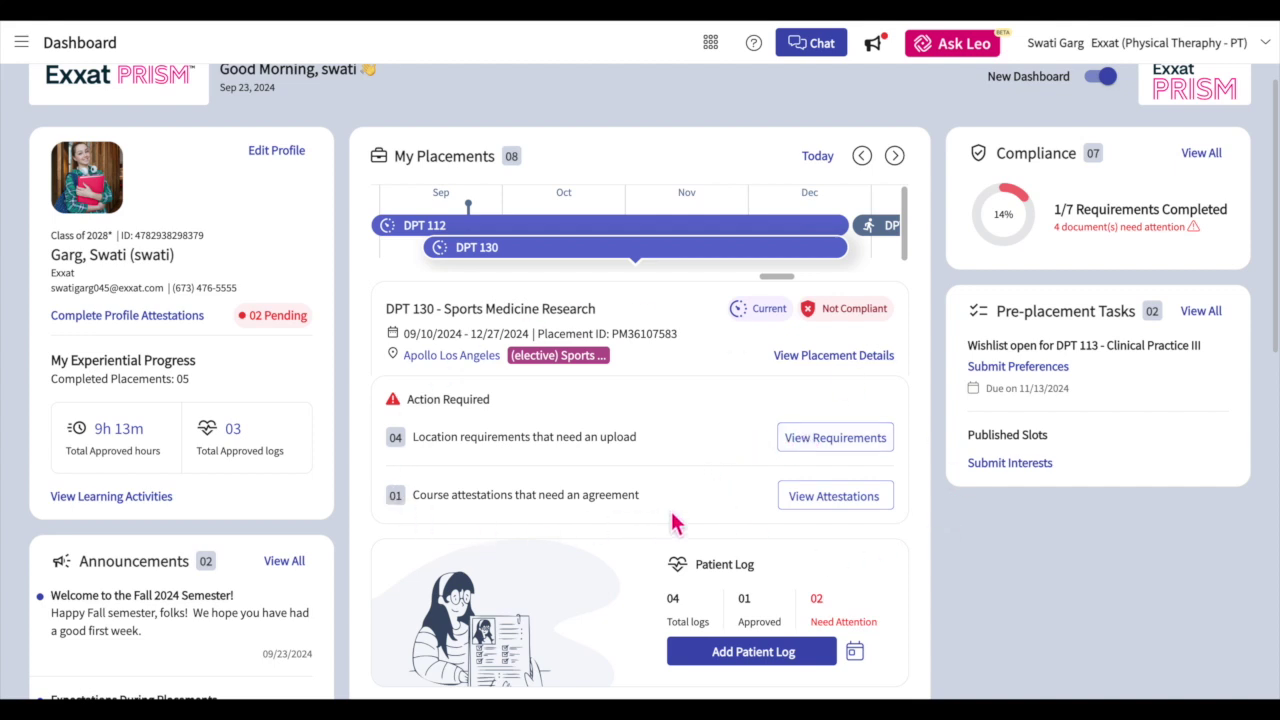
{"action": "scroll", "coordinate": [675, 522], "scroll_direction": "down", "scroll_amount": 4}
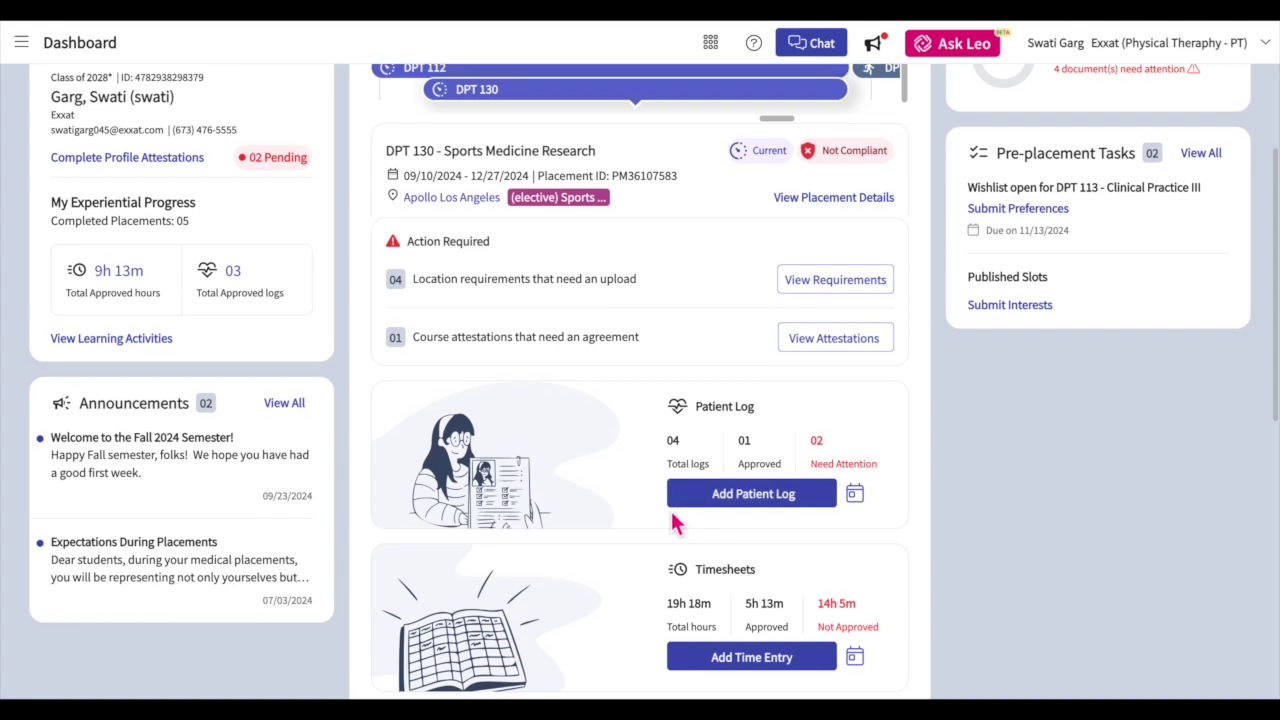
{"action": "scroll", "coordinate": [673, 520], "scroll_direction": "down", "scroll_amount": 1}
{"action": "scroll", "coordinate": [671, 520], "scroll_direction": "down", "scroll_amount": 2}
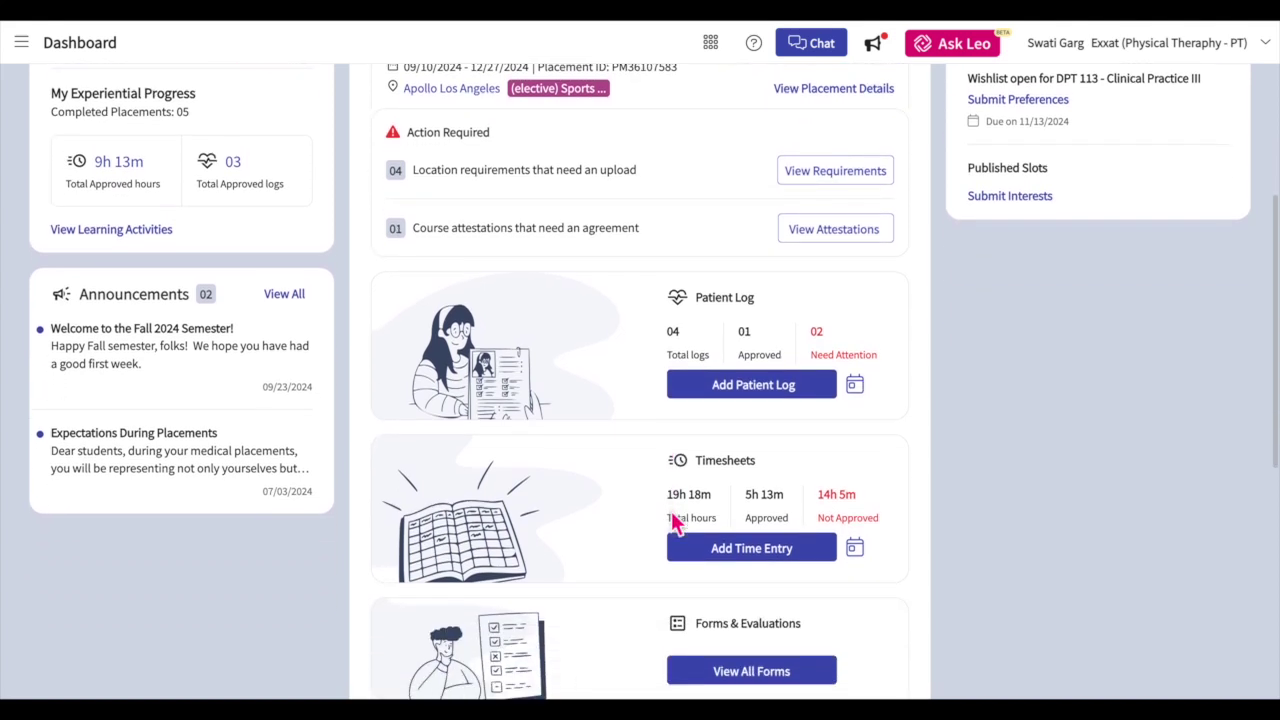
{"action": "scroll", "coordinate": [651, 471], "scroll_direction": "down", "scroll_amount": 1}
{"action": "scroll", "coordinate": [651, 471], "scroll_direction": "down", "scroll_amount": 1}
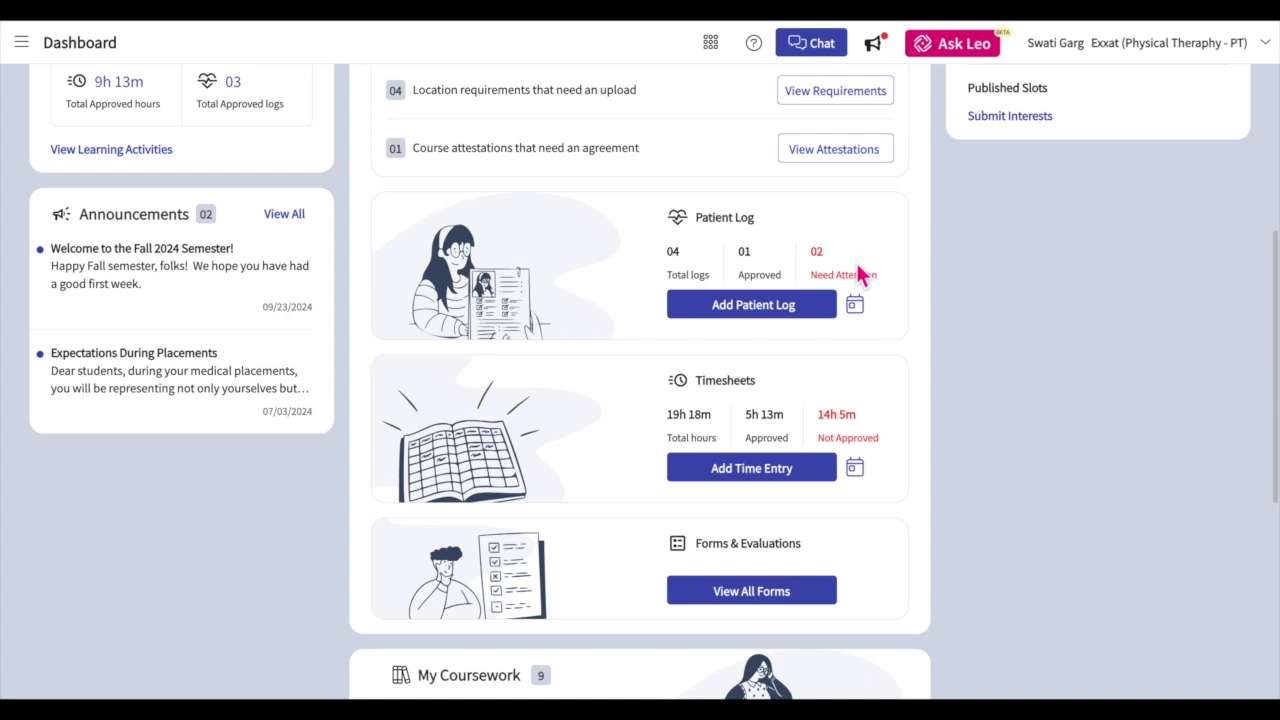
{"action": "scroll", "coordinate": [858, 275], "scroll_direction": "up", "scroll_amount": 4}
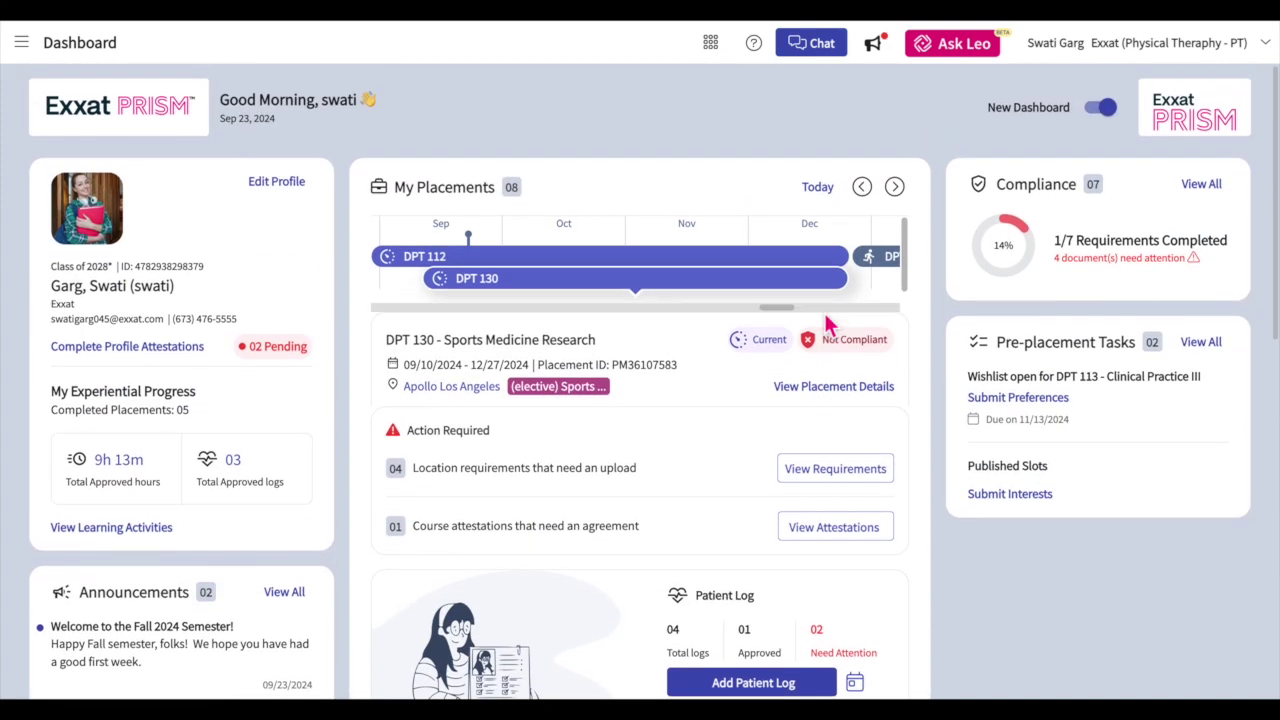
Show DPT 130's patient logs needing attention, then open the September 2024 patient-log calendar.
{"action": "left_click", "coordinate": [833, 386]}
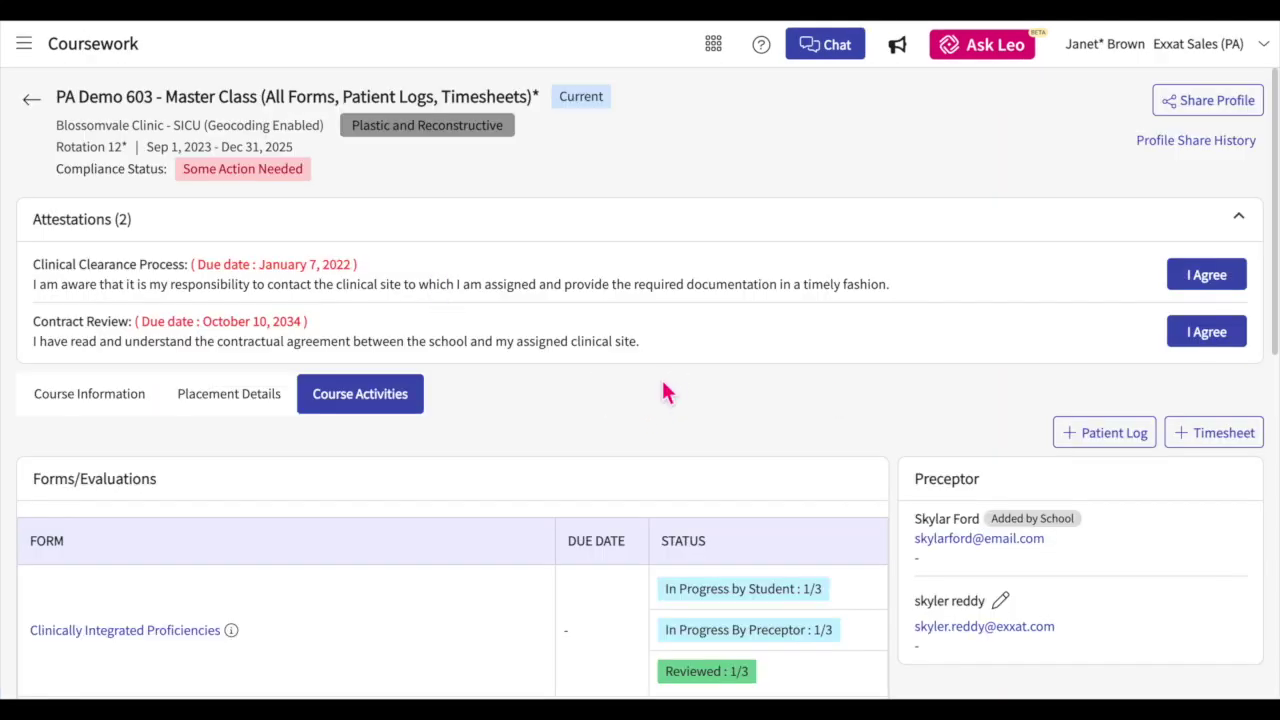
{"action": "scroll", "coordinate": [661, 377], "scroll_direction": "down", "scroll_amount": 8}
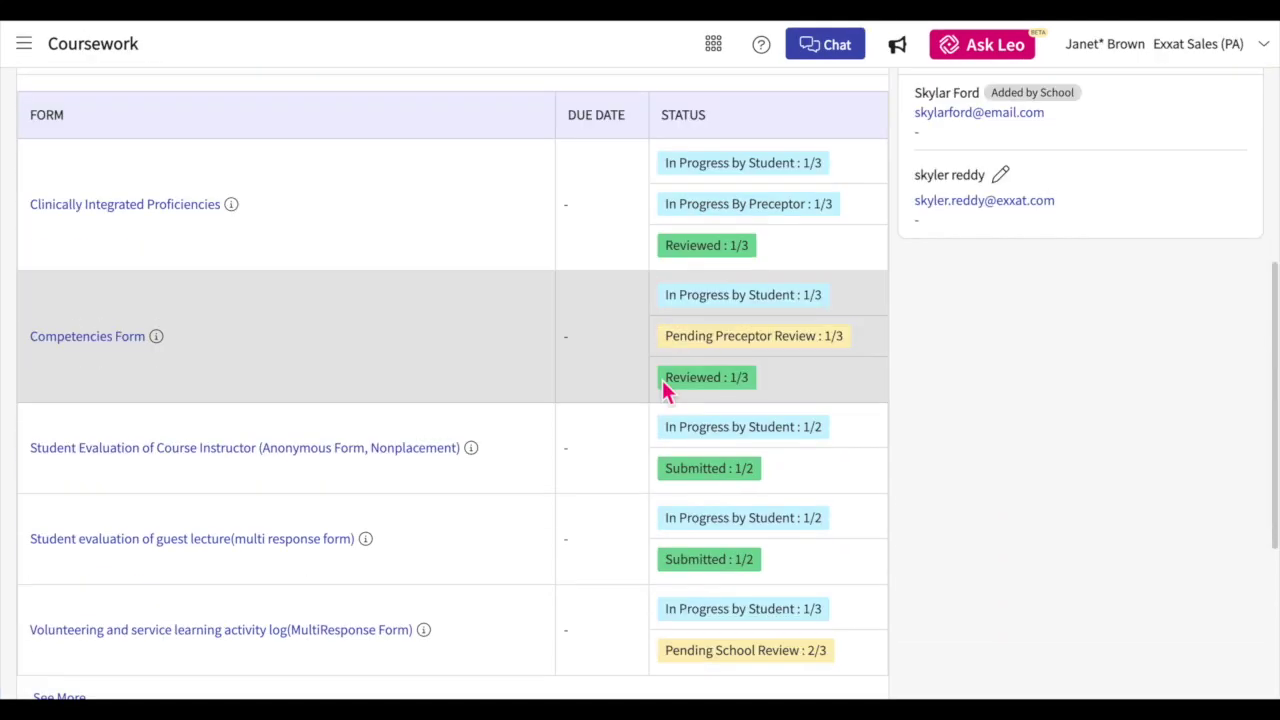
{"action": "left_click", "coordinate": [210, 503]}
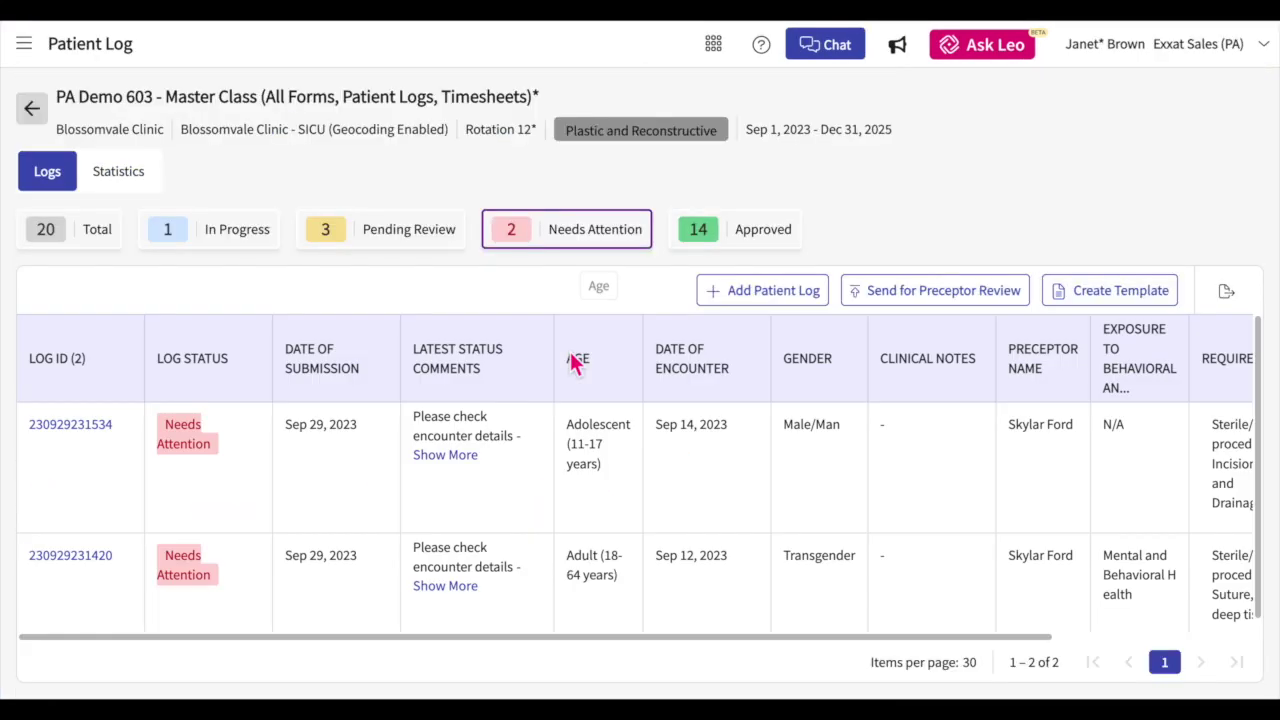
{"action": "scroll", "coordinate": [574, 363], "scroll_direction": "down", "scroll_amount": 1}
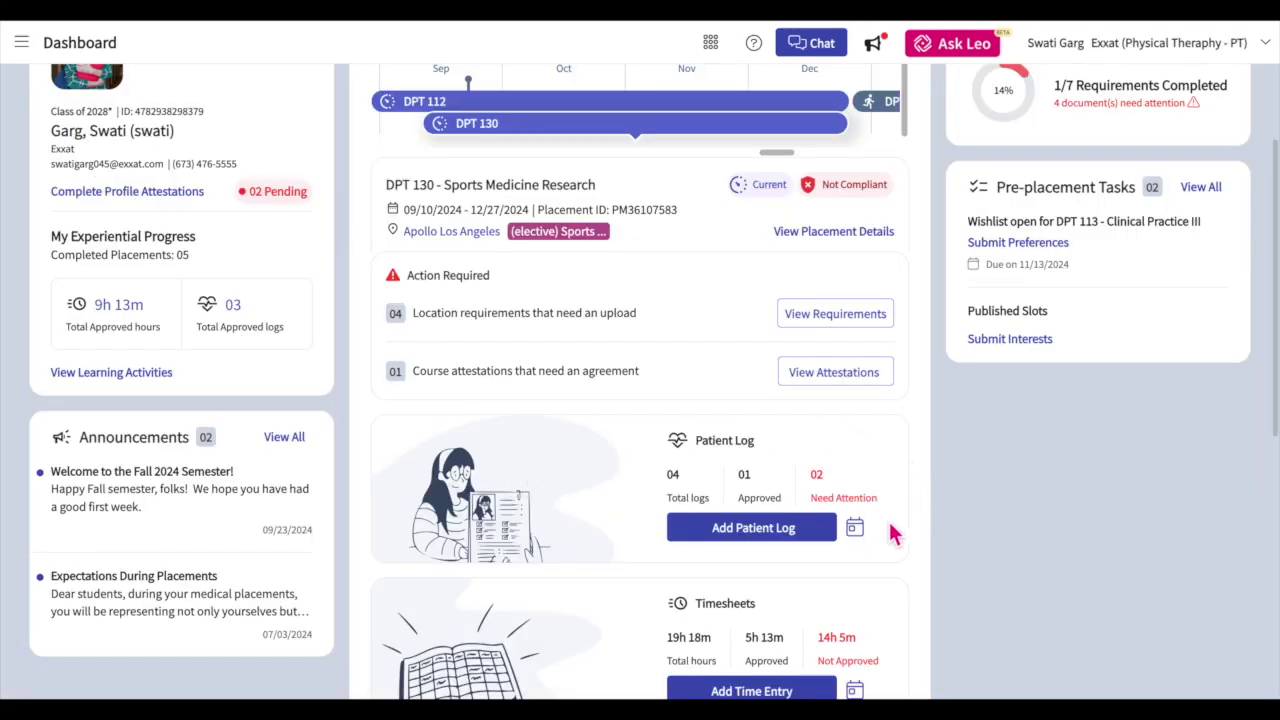
{"action": "left_click", "coordinate": [856, 530]}
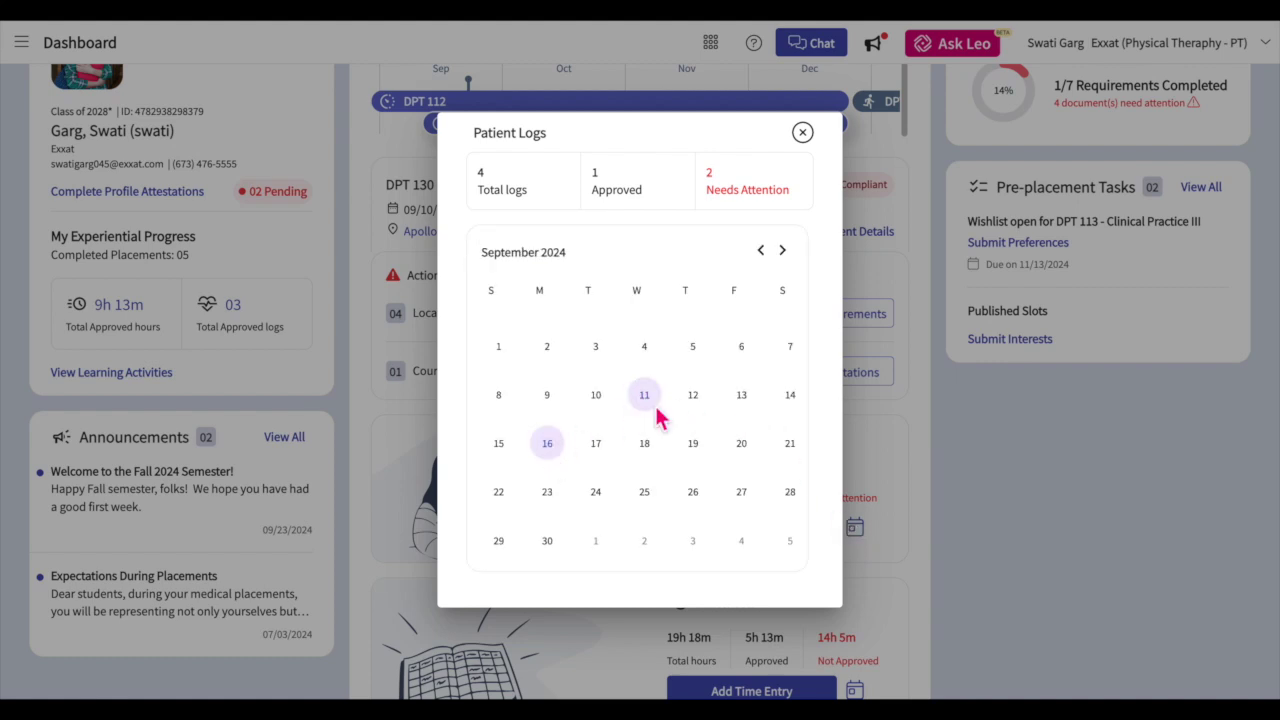
Close the calendar and look through a new Add Patient Log form.
{"action": "left_click", "coordinate": [803, 133]}
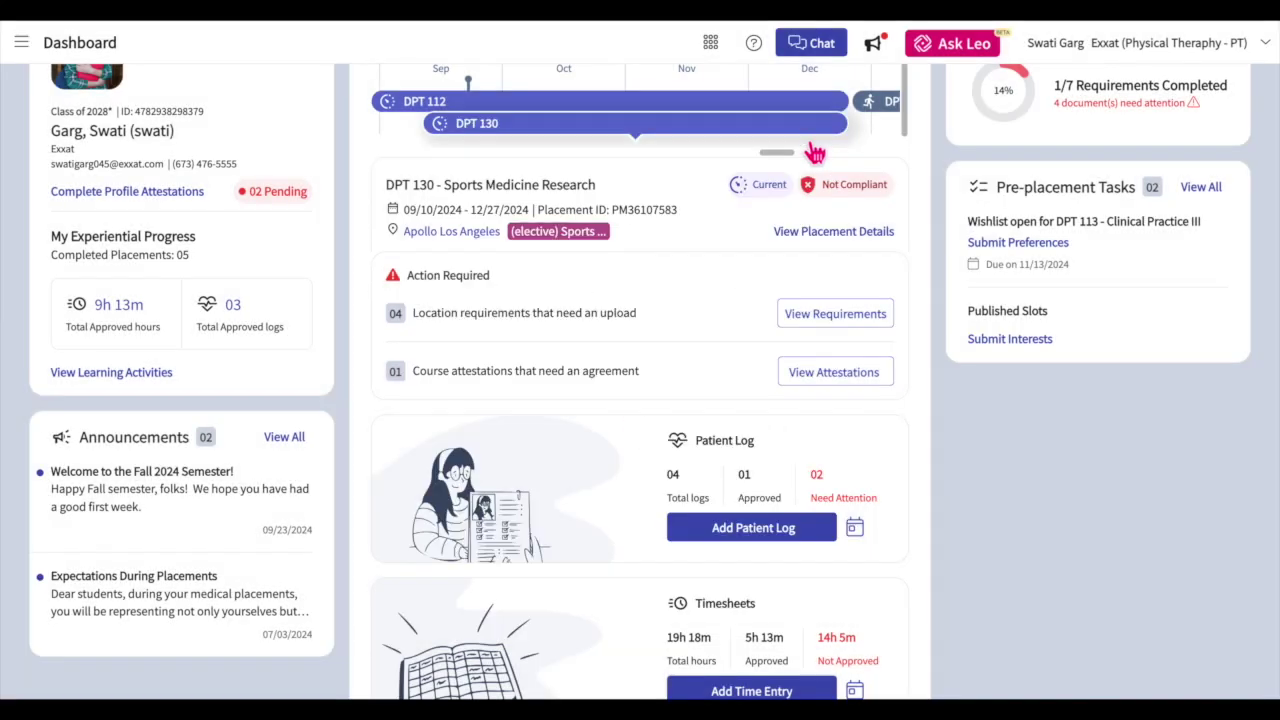
{"action": "left_click", "coordinate": [766, 530]}
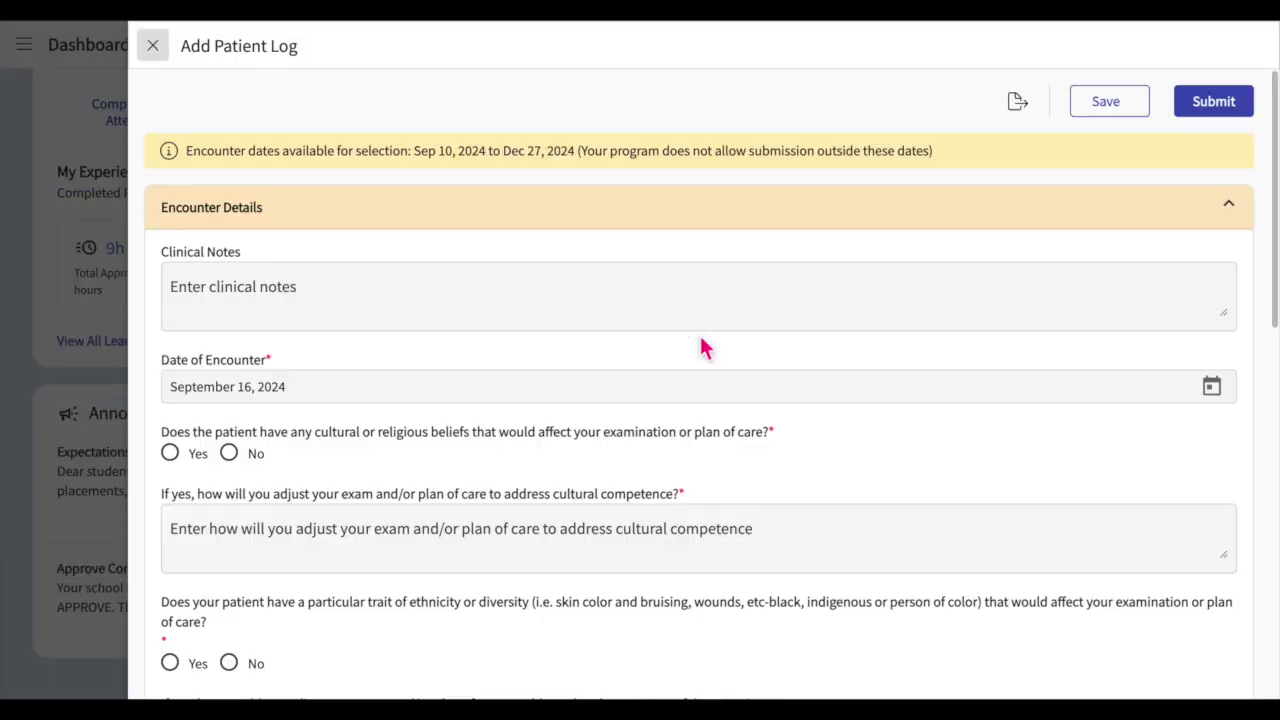
{"action": "scroll", "coordinate": [700, 346], "scroll_direction": "down", "scroll_amount": 3}
{"action": "scroll", "coordinate": [700, 346], "scroll_direction": "down", "scroll_amount": 3}
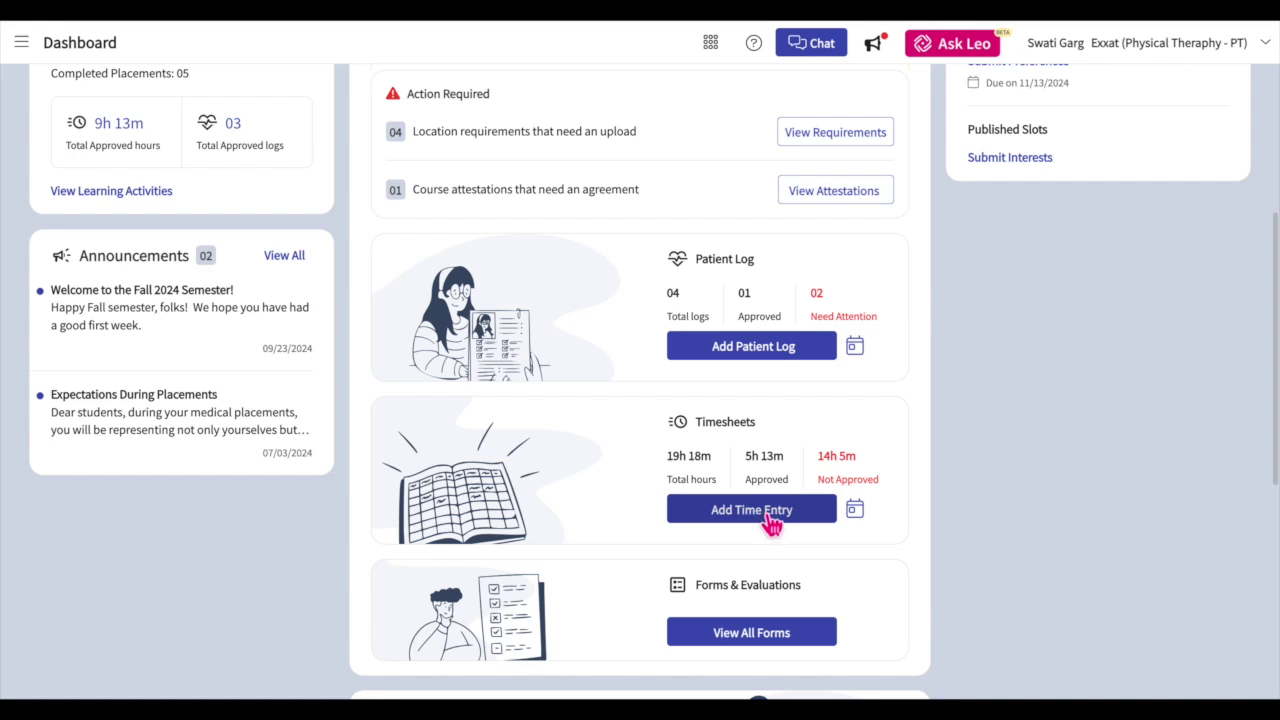
{"action": "scroll", "coordinate": [829, 555], "scroll_direction": "down", "scroll_amount": 1}
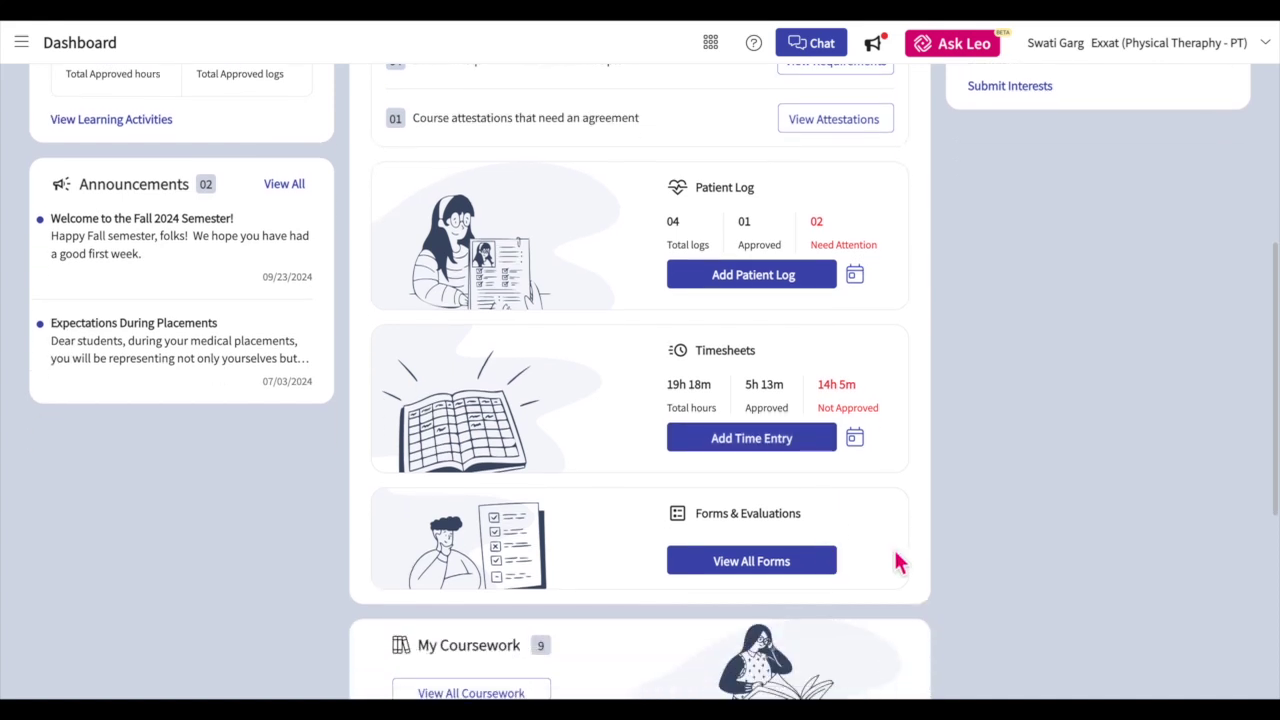
Open the full forms and evaluations list and expand it to show every form.
{"action": "left_click", "coordinate": [775, 561]}
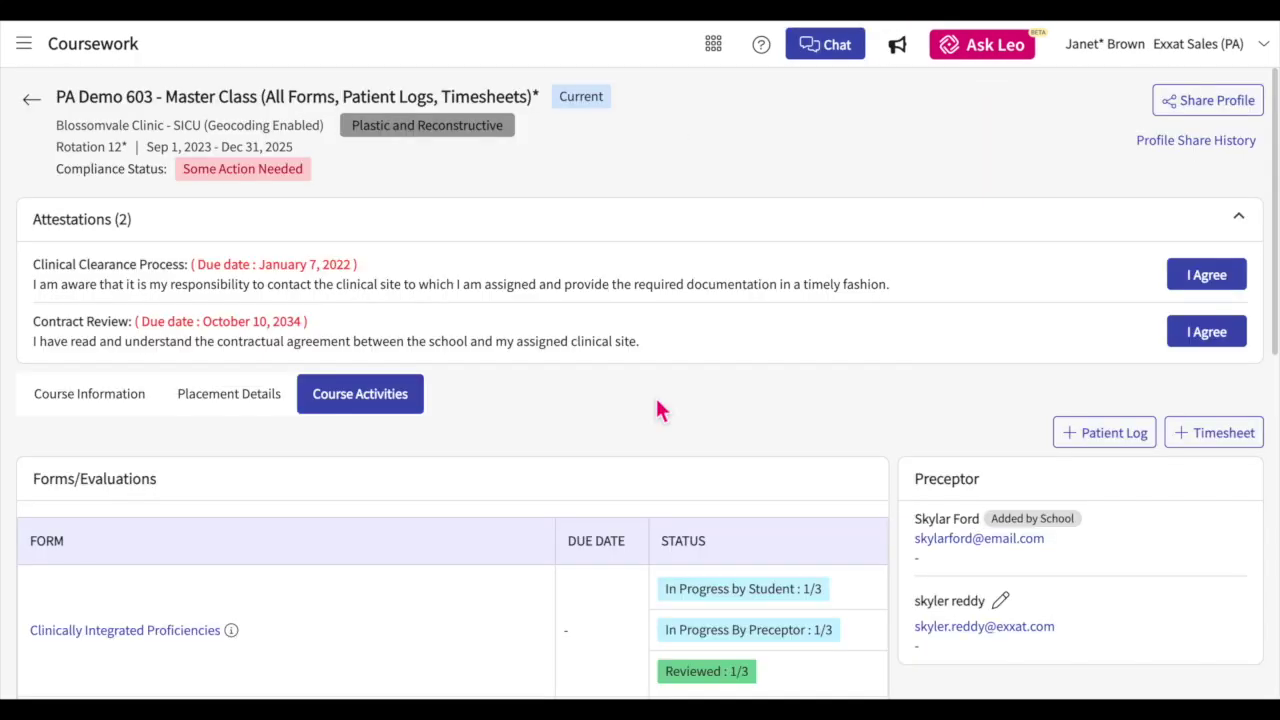
{"action": "scroll", "coordinate": [657, 410], "scroll_direction": "down", "scroll_amount": 3}
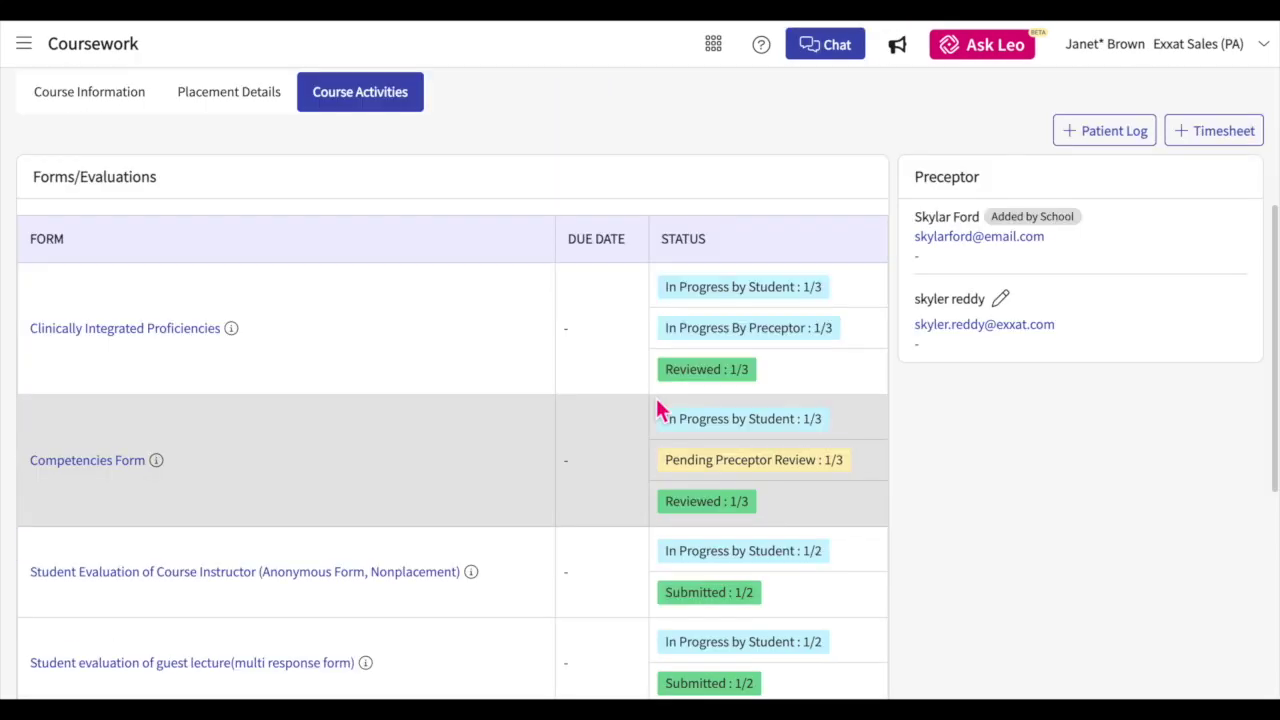
{"action": "scroll", "coordinate": [657, 410], "scroll_direction": "down", "scroll_amount": 3}
{"action": "scroll", "coordinate": [657, 410], "scroll_direction": "up", "scroll_amount": 1}
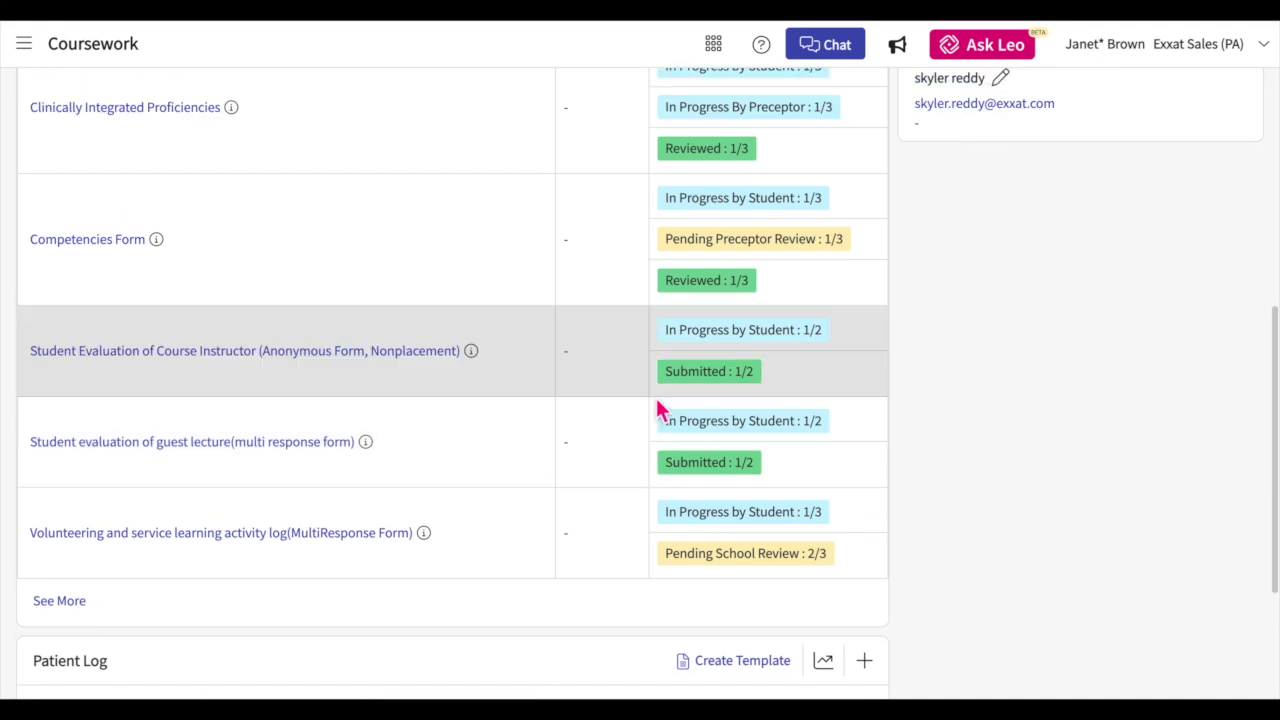
{"action": "left_click", "coordinate": [66, 630]}
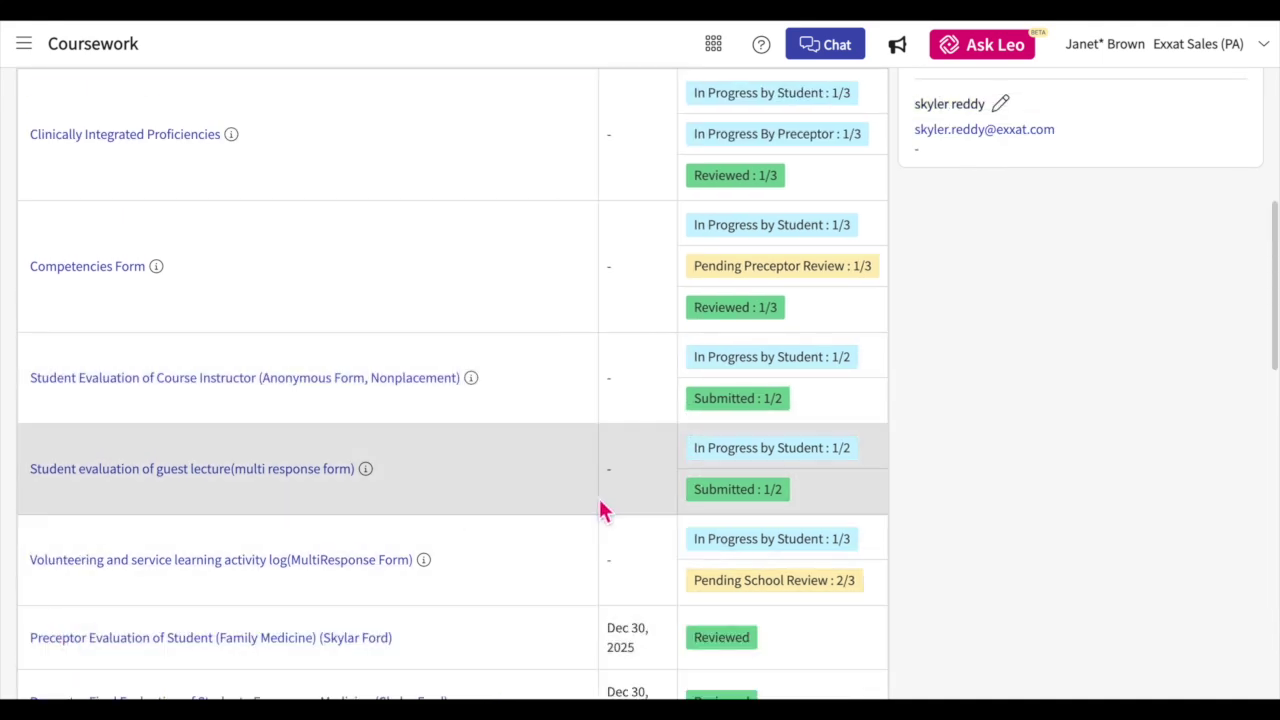
{"action": "scroll", "coordinate": [628, 483], "scroll_direction": "down", "scroll_amount": 2}
{"action": "scroll", "coordinate": [631, 495], "scroll_direction": "down", "scroll_amount": 2}
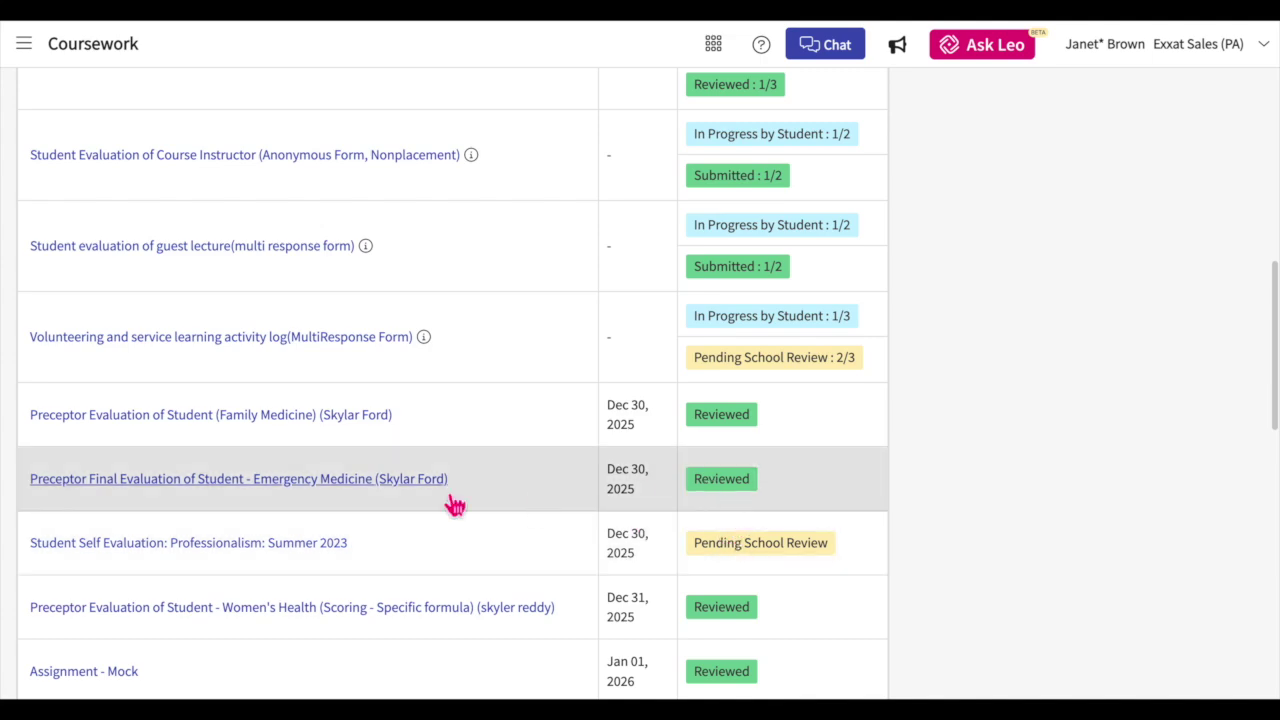
Open the Volunteering and service learning activity log and scroll through it.
{"action": "left_click", "coordinate": [325, 340]}
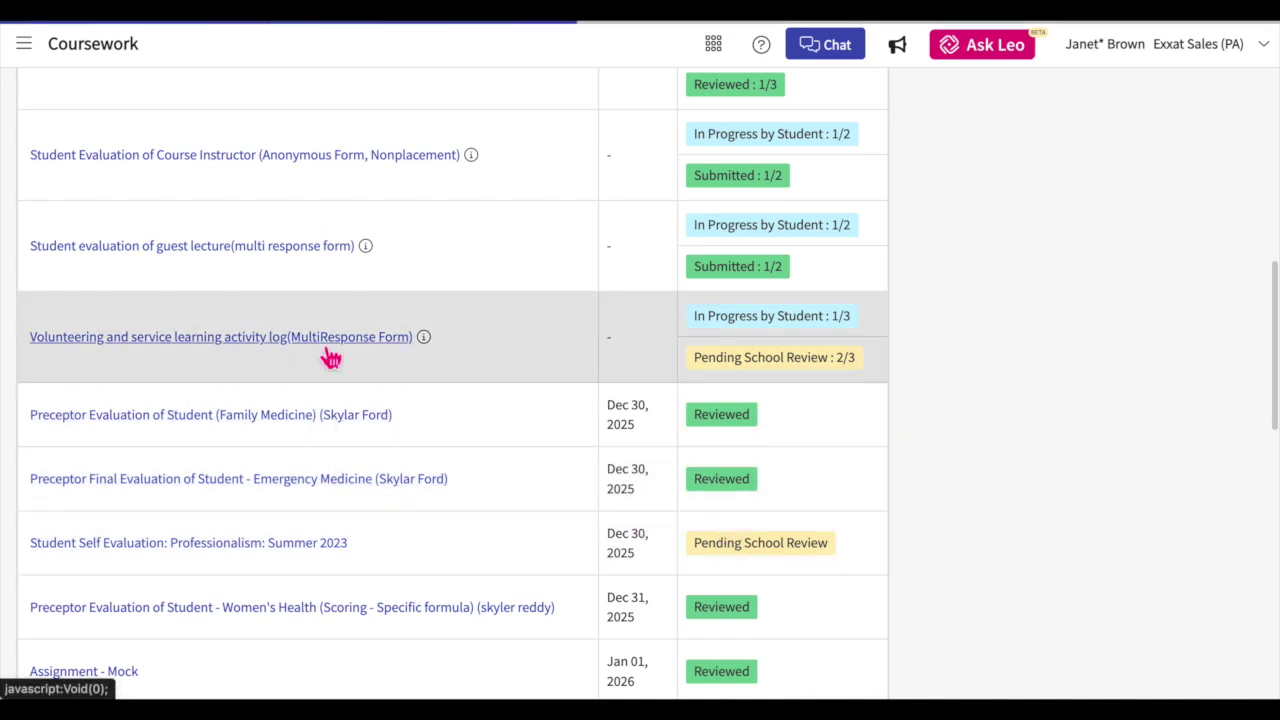
{"action": "scroll", "coordinate": [490, 440], "scroll_direction": "down", "scroll_amount": 10}
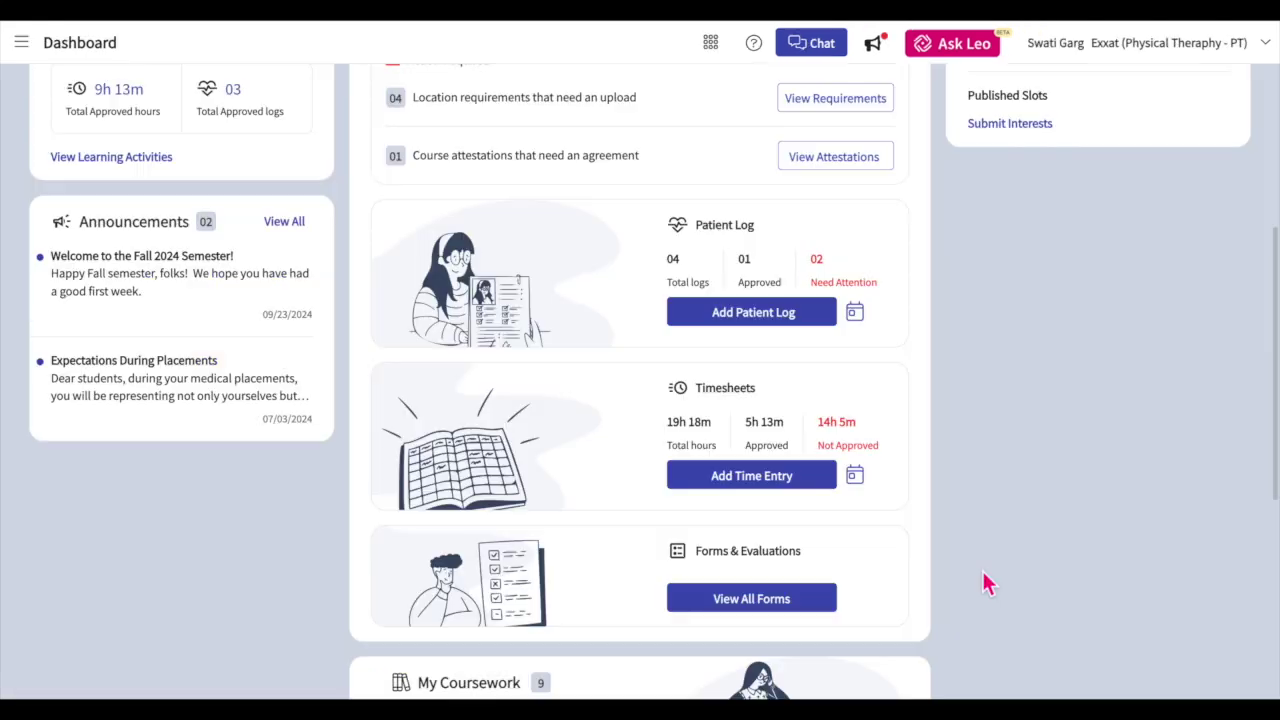
{"action": "scroll", "coordinate": [985, 583], "scroll_direction": "down", "scroll_amount": 3}
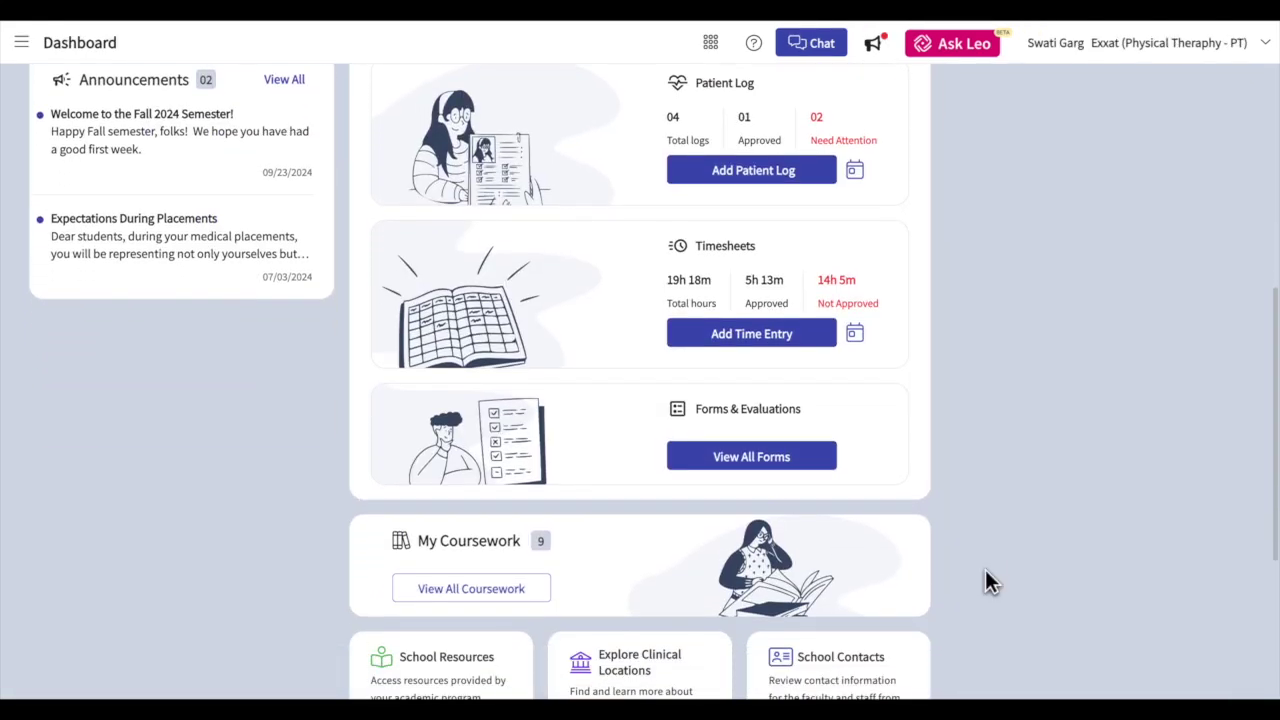
Open View All Coursework and show the Do Not Require Placement courses.
{"action": "scroll", "coordinate": [958, 545], "scroll_direction": "down", "scroll_amount": 1}
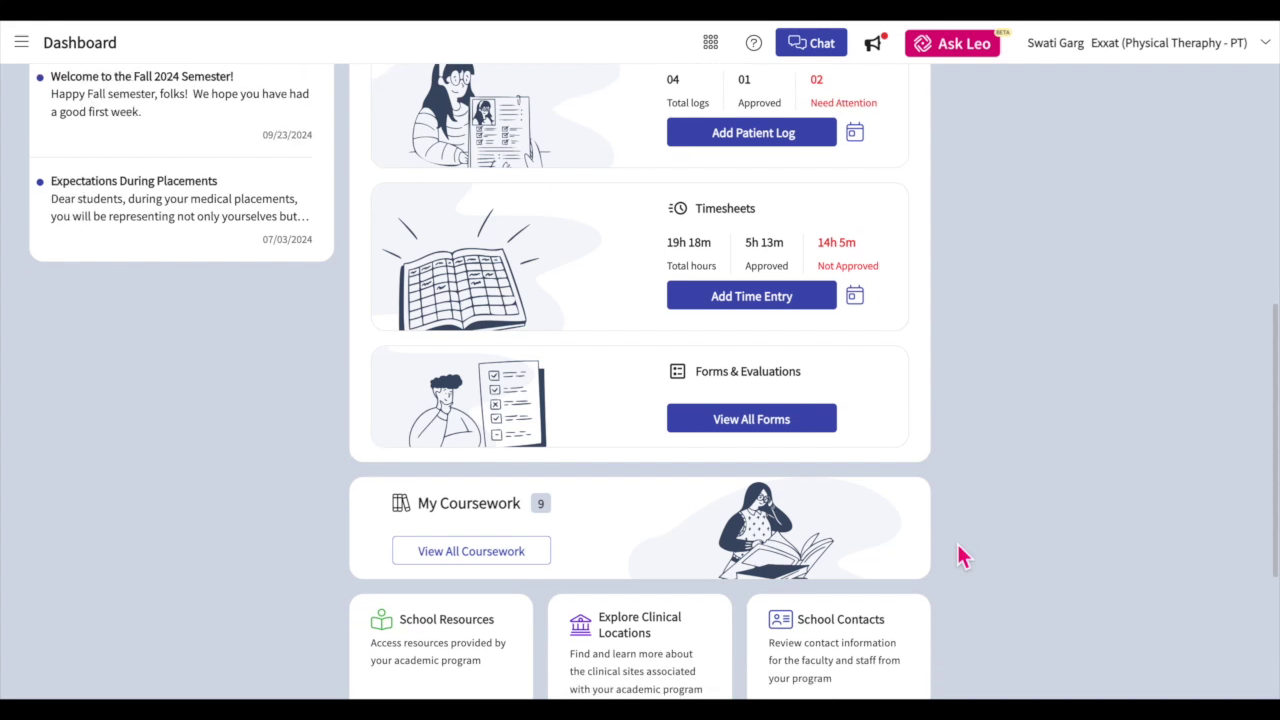
{"action": "scroll", "coordinate": [958, 546], "scroll_direction": "down", "scroll_amount": 1}
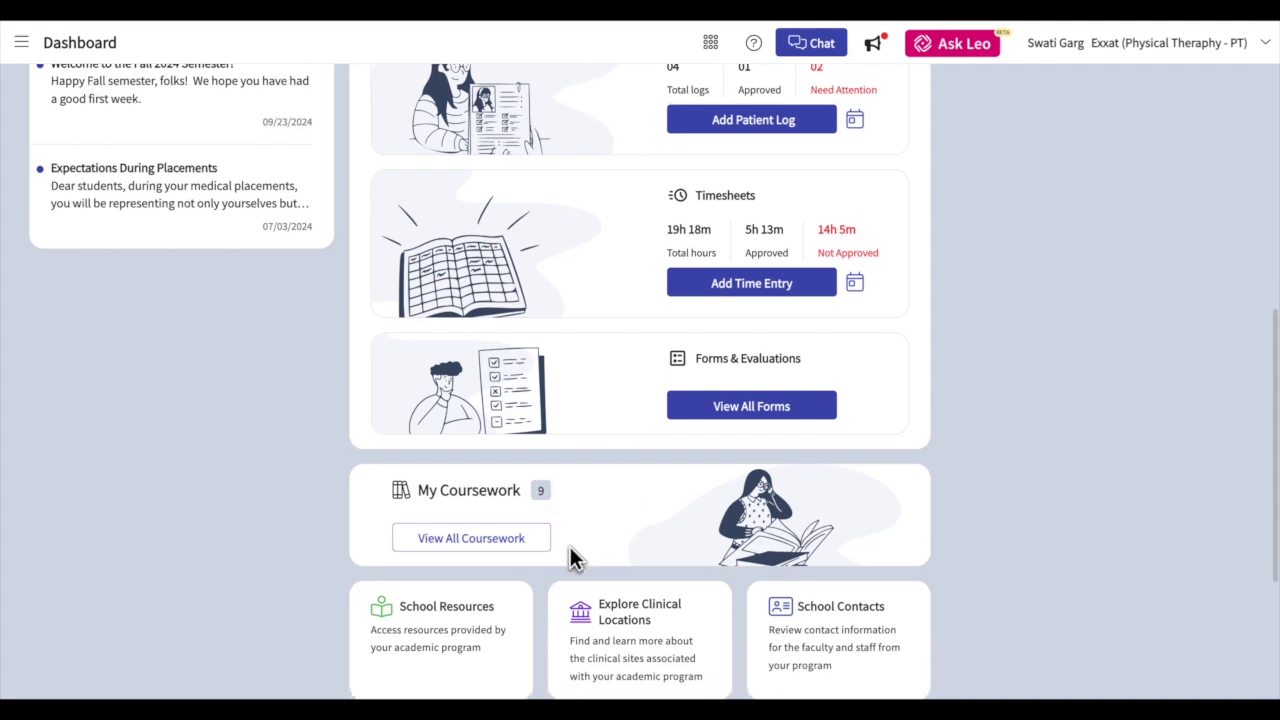
{"action": "left_click", "coordinate": [528, 560]}
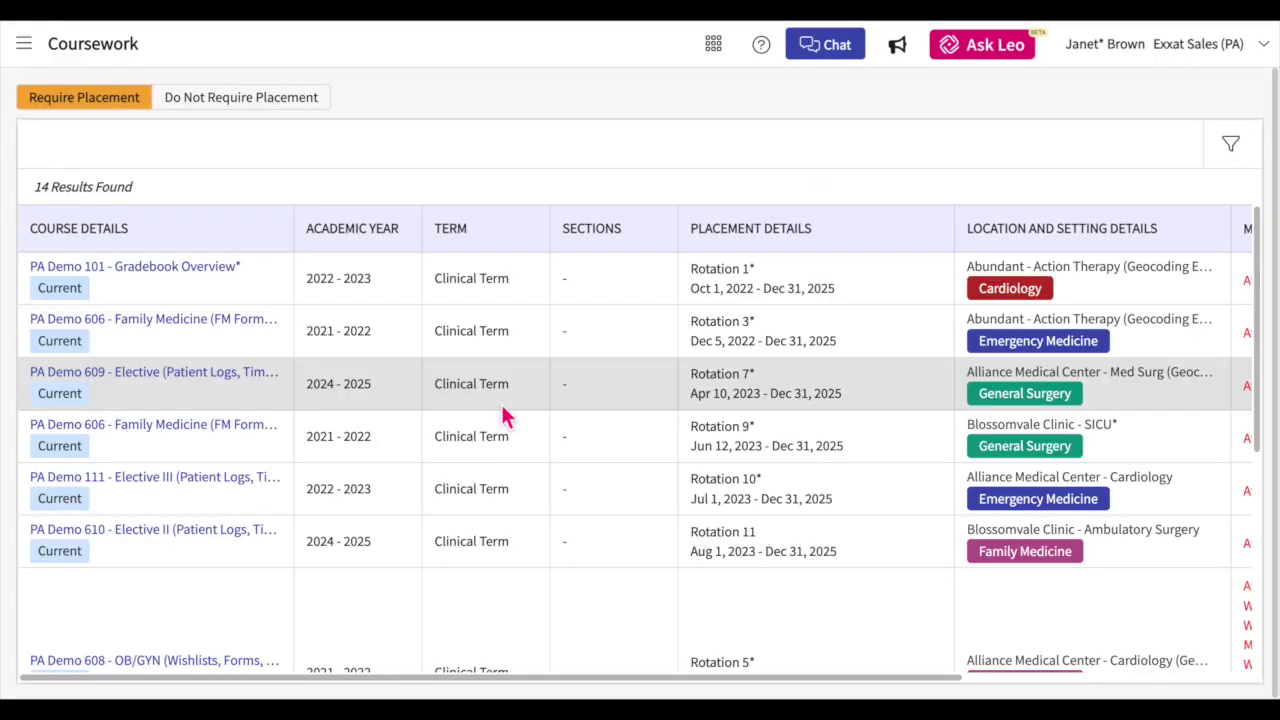
{"action": "left_click", "coordinate": [245, 110]}
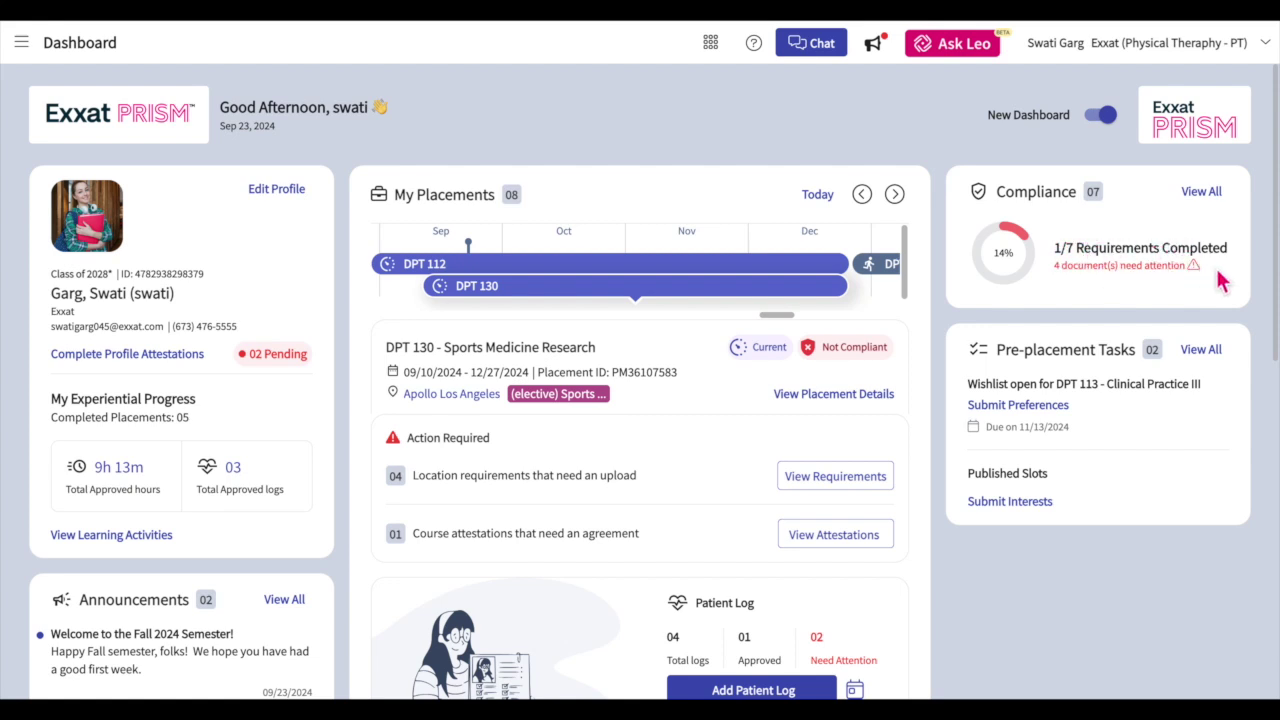
View the full compliance requirements list, then open all pre-placement tasks, including the DPT 113 wishlist.
{"action": "left_click", "coordinate": [1210, 196]}
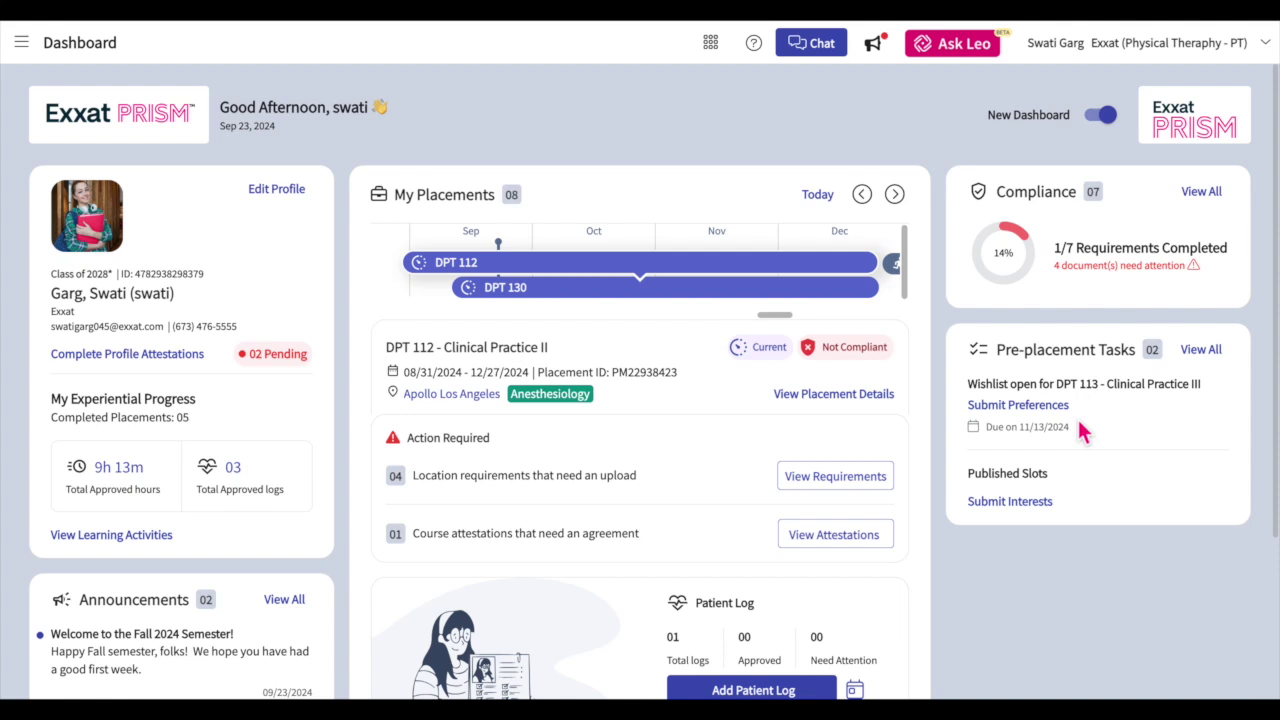
{"action": "left_click", "coordinate": [1203, 351]}
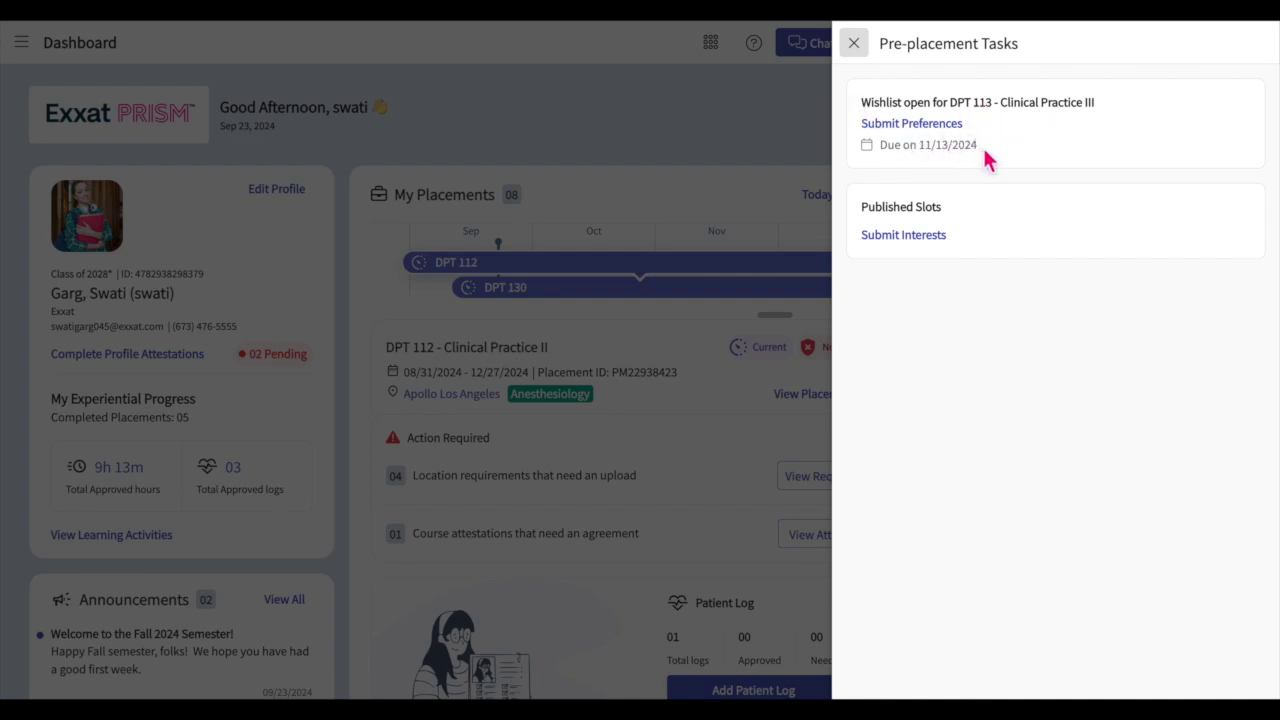
{"action": "left_click", "coordinate": [948, 134]}
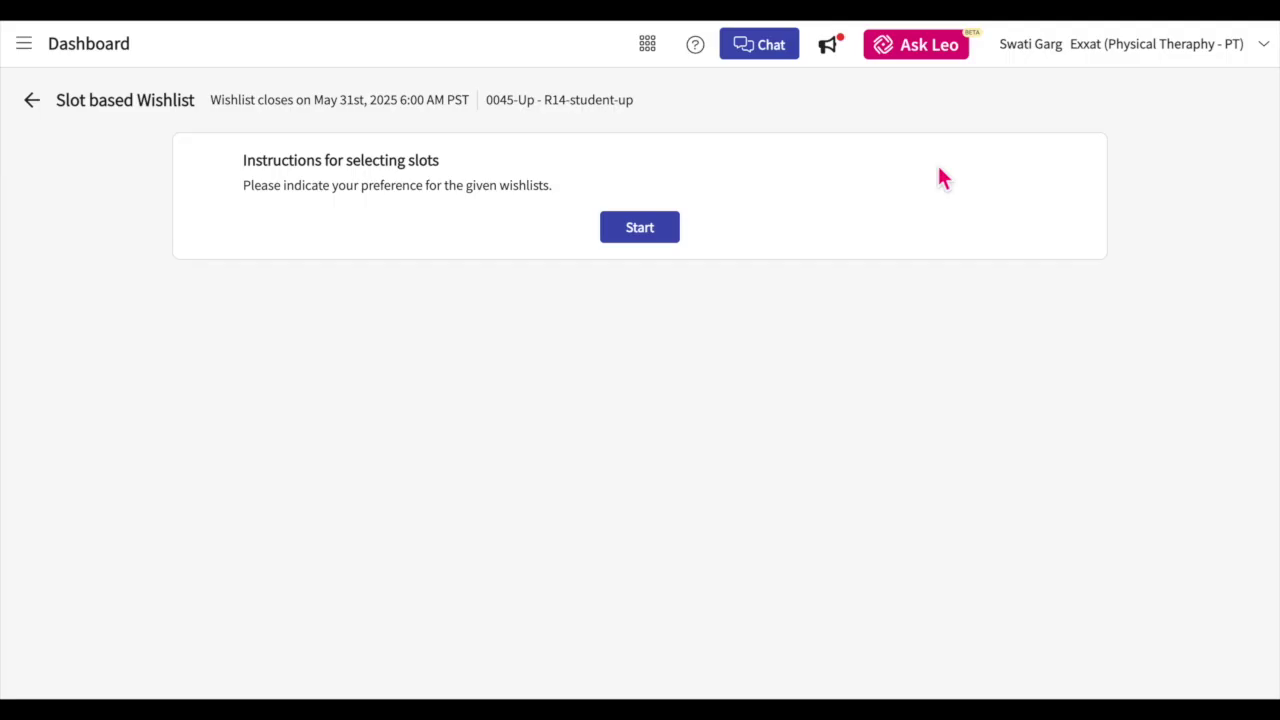
{"action": "left_click", "coordinate": [46, 112]}
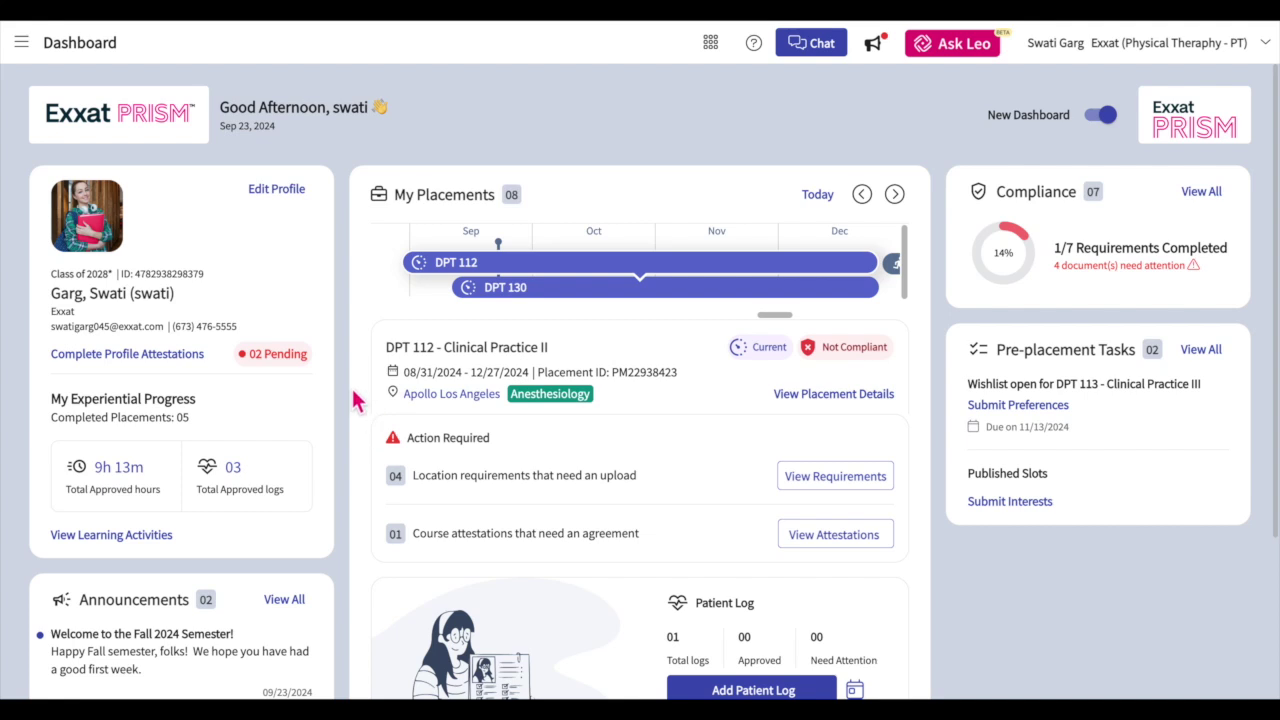
{"action": "left_click", "coordinate": [24, 45]}
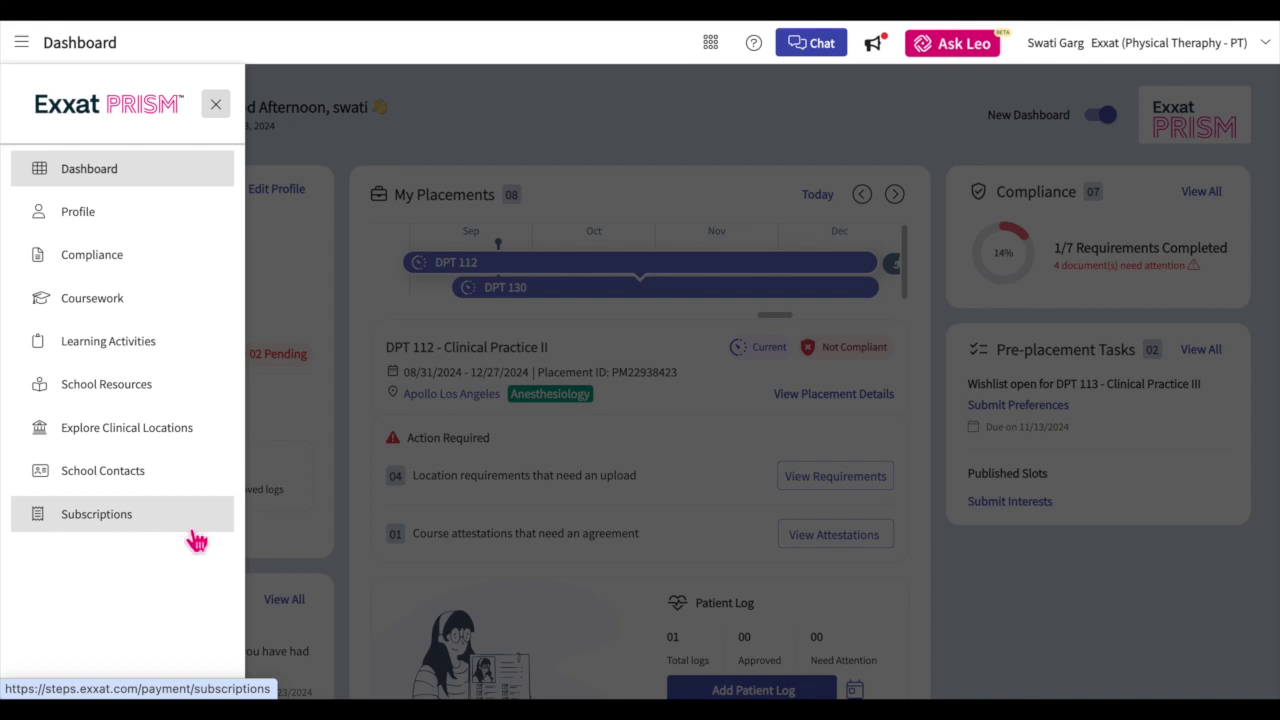
{"action": "left_click", "coordinate": [638, 90]}
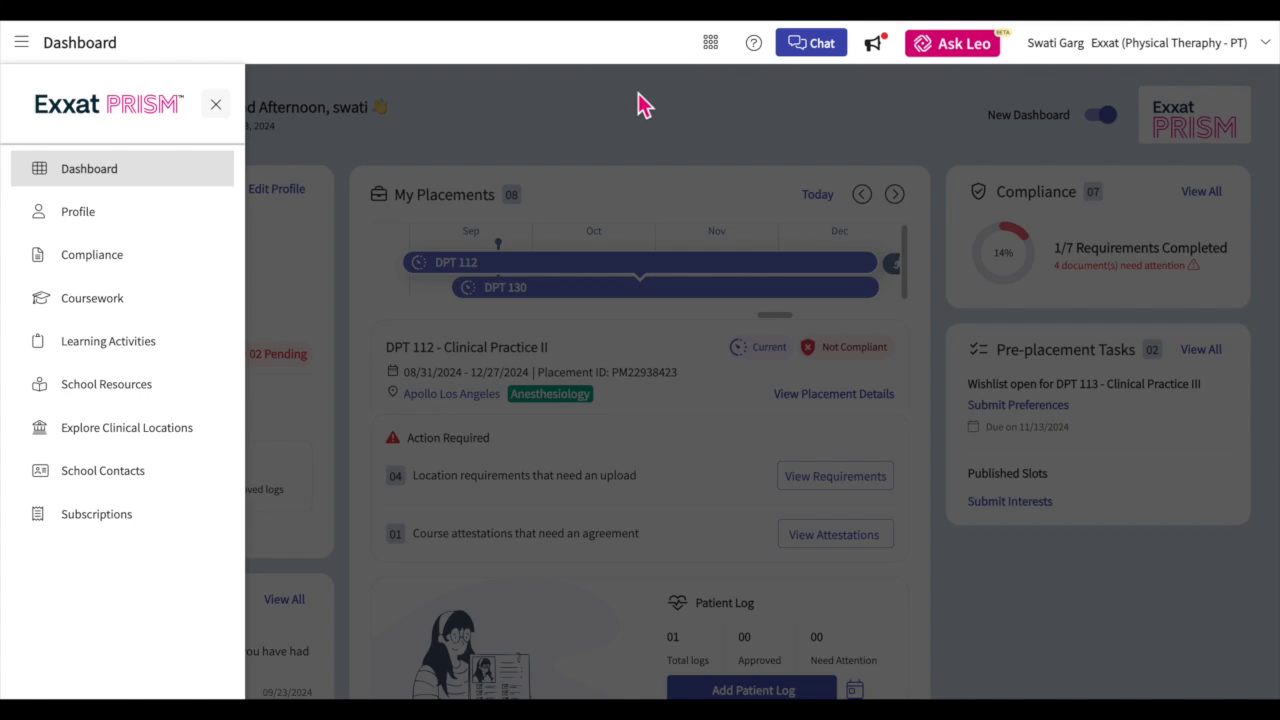
{"action": "left_click", "coordinate": [873, 48]}
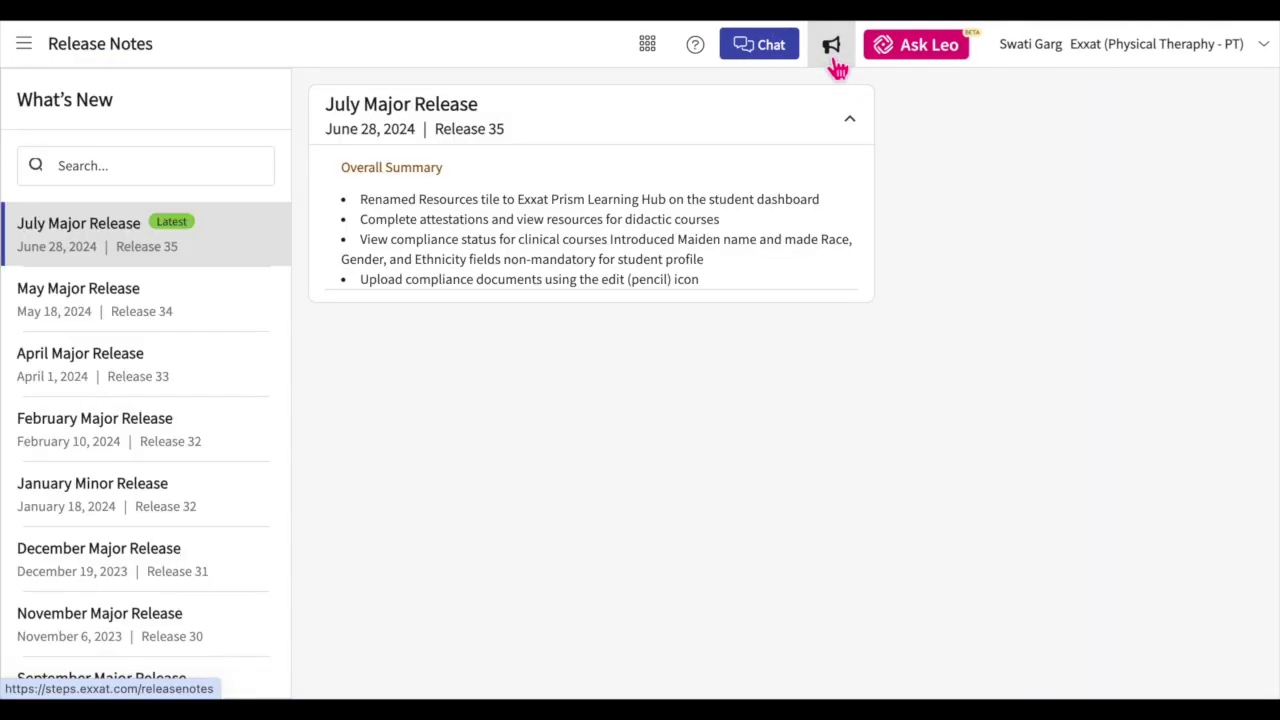
{"action": "left_click", "coordinate": [216, 305]}
{"action": "left_click", "coordinate": [209, 367]}
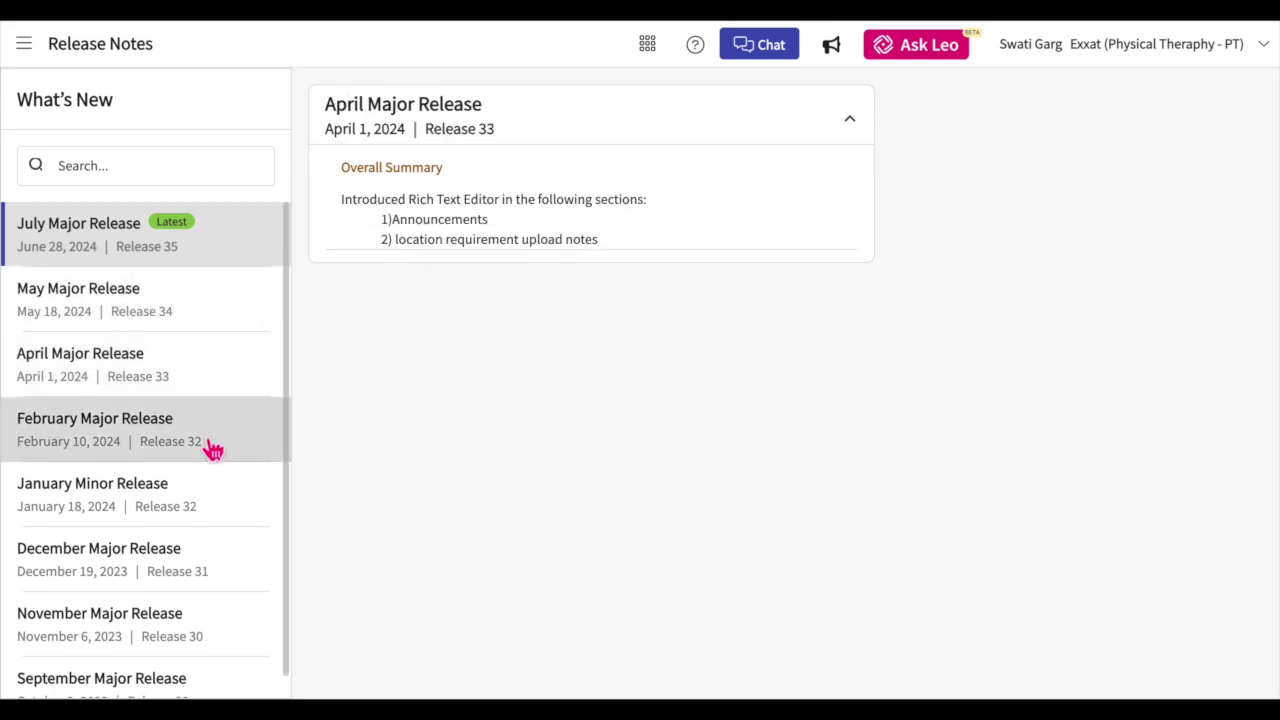
{"action": "left_click", "coordinate": [234, 255]}
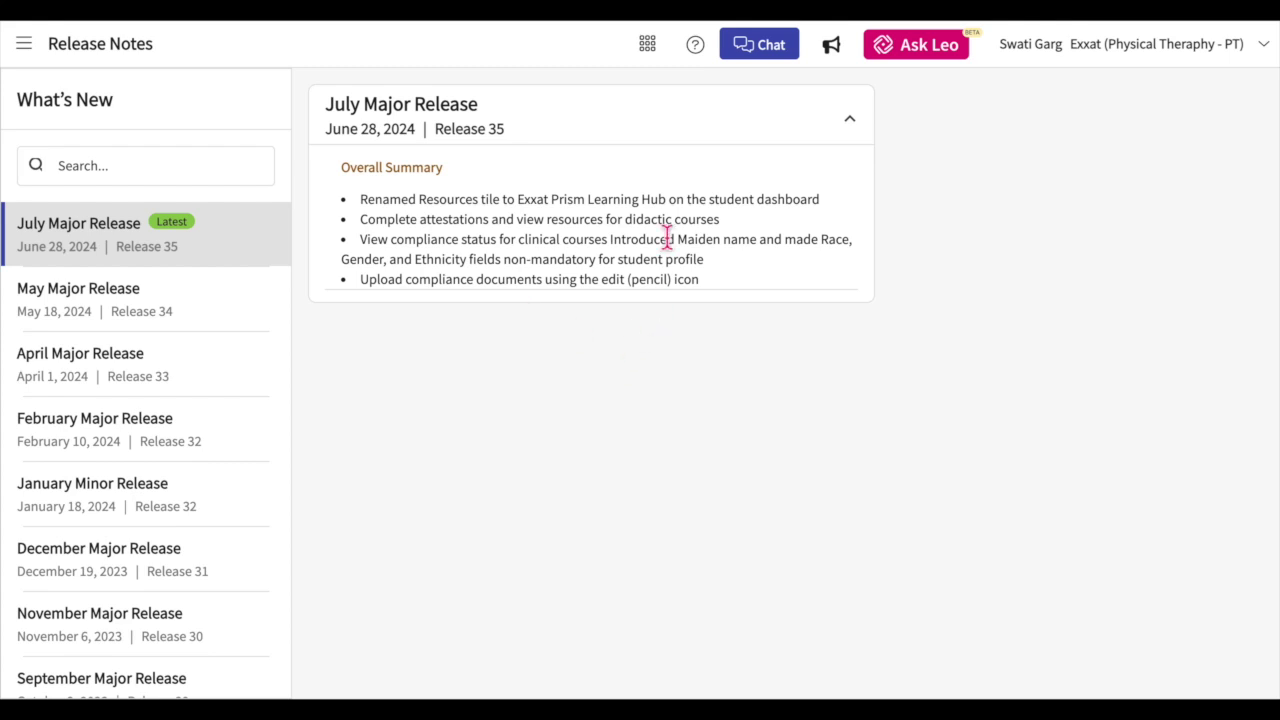
{"action": "left_click", "coordinate": [656, 64]}
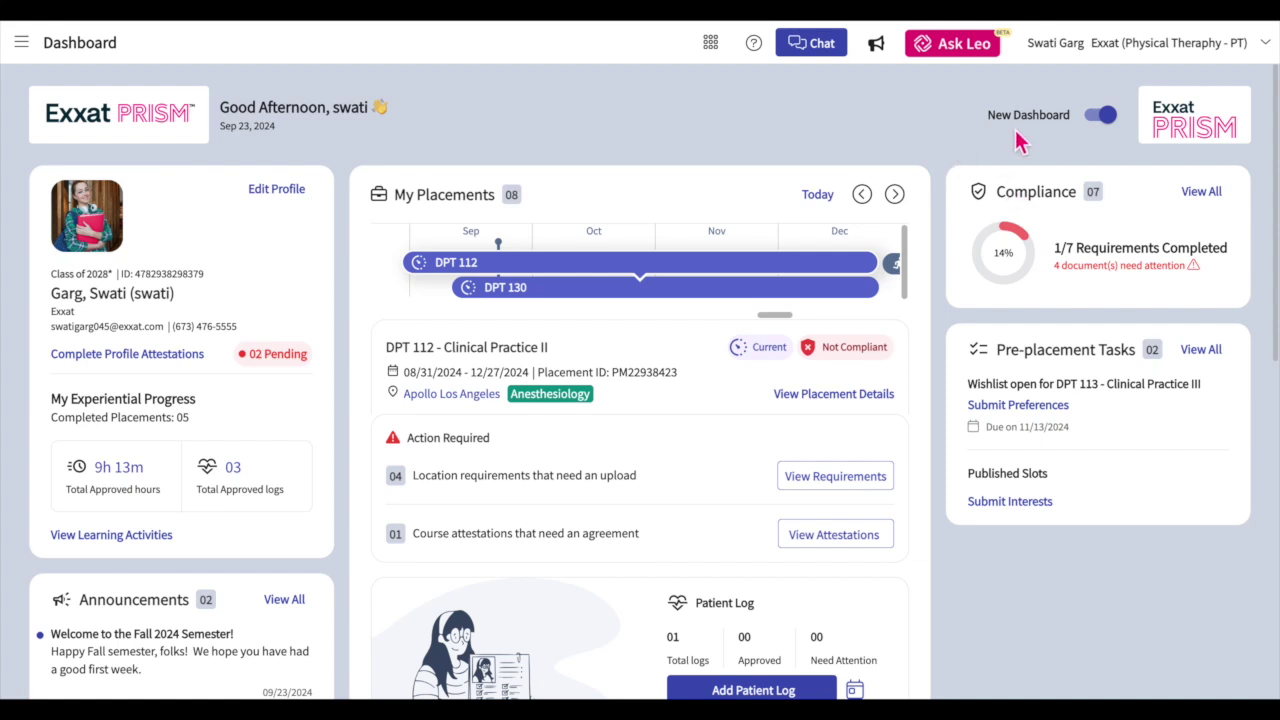
Switch to the classic dashboard and change the user theme colour from Purple to Blue.
{"action": "left_click", "coordinate": [1108, 118]}
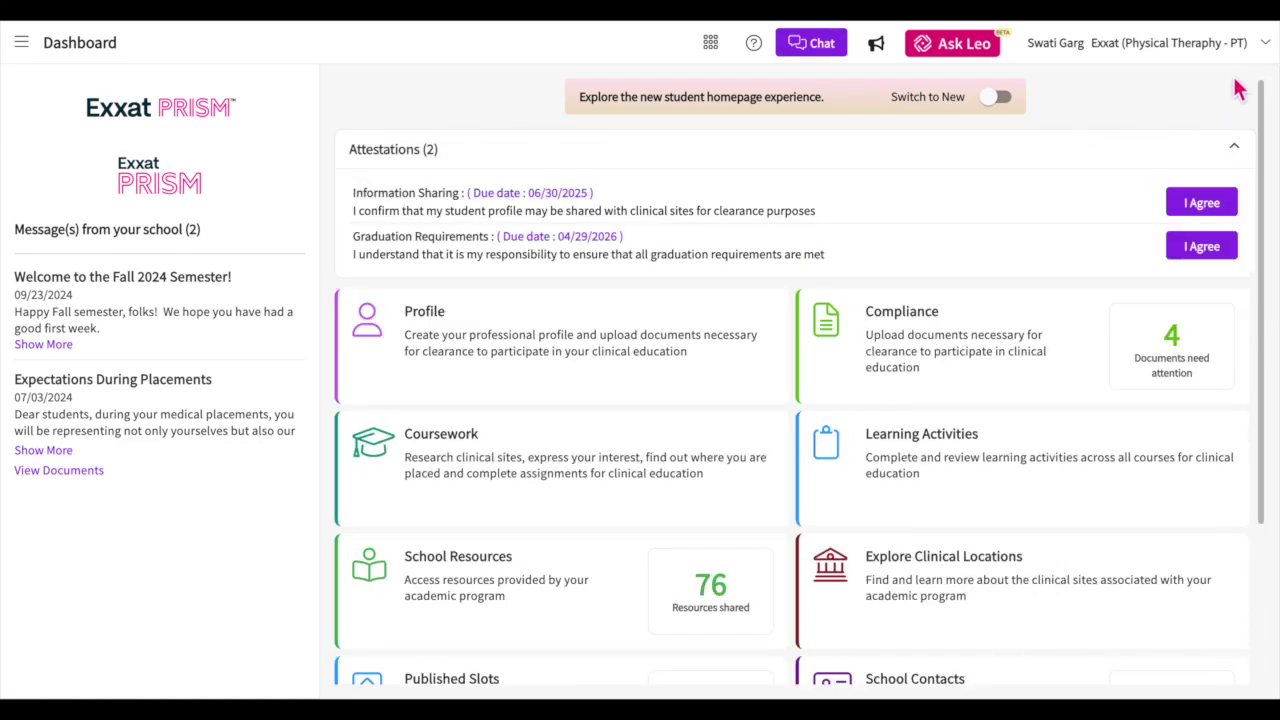
{"action": "left_click", "coordinate": [1268, 52]}
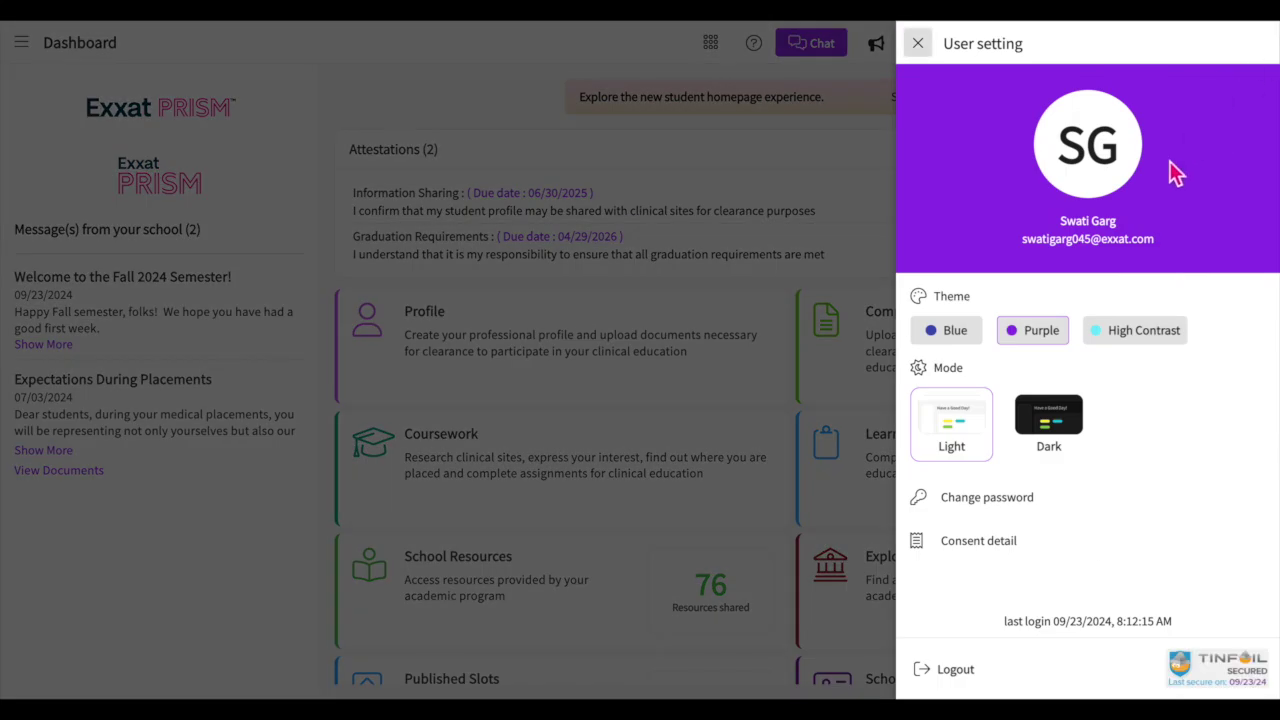
{"action": "left_click", "coordinate": [1040, 336]}
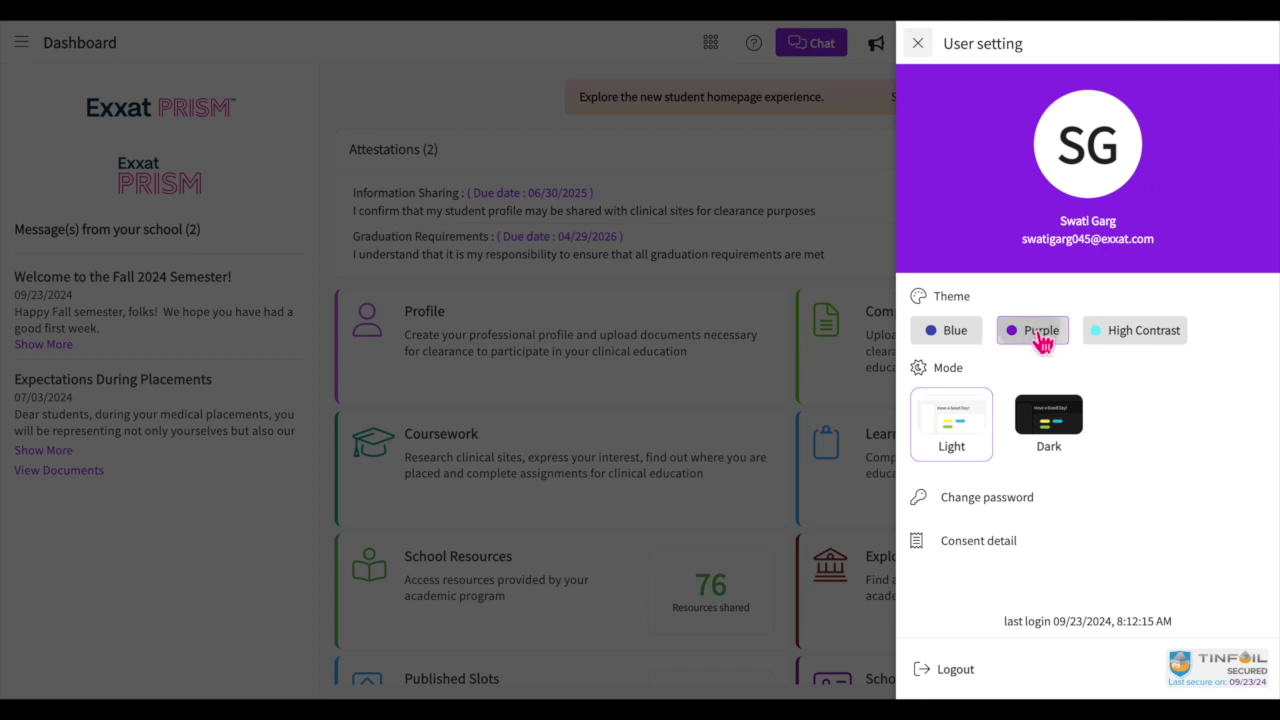
{"action": "left_click", "coordinate": [966, 340]}
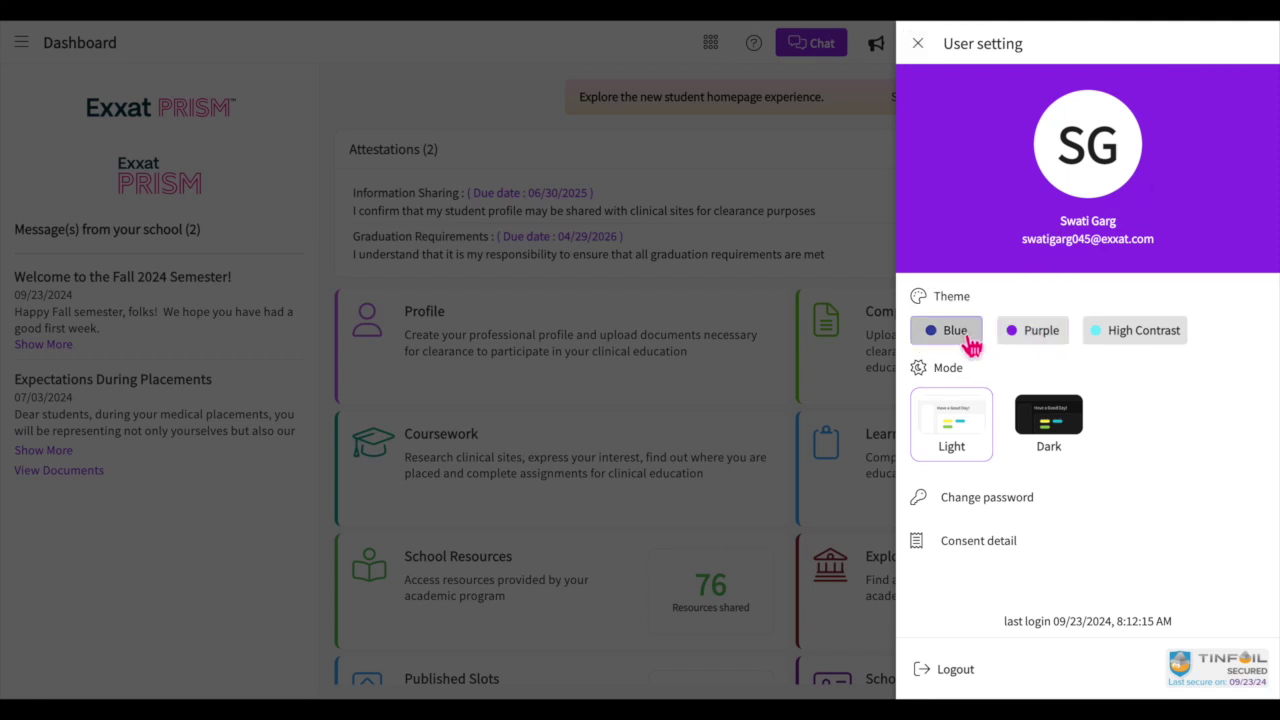
Try Dark mode, return to Light mode, and view the consent details.
{"action": "left_click", "coordinate": [1043, 420]}
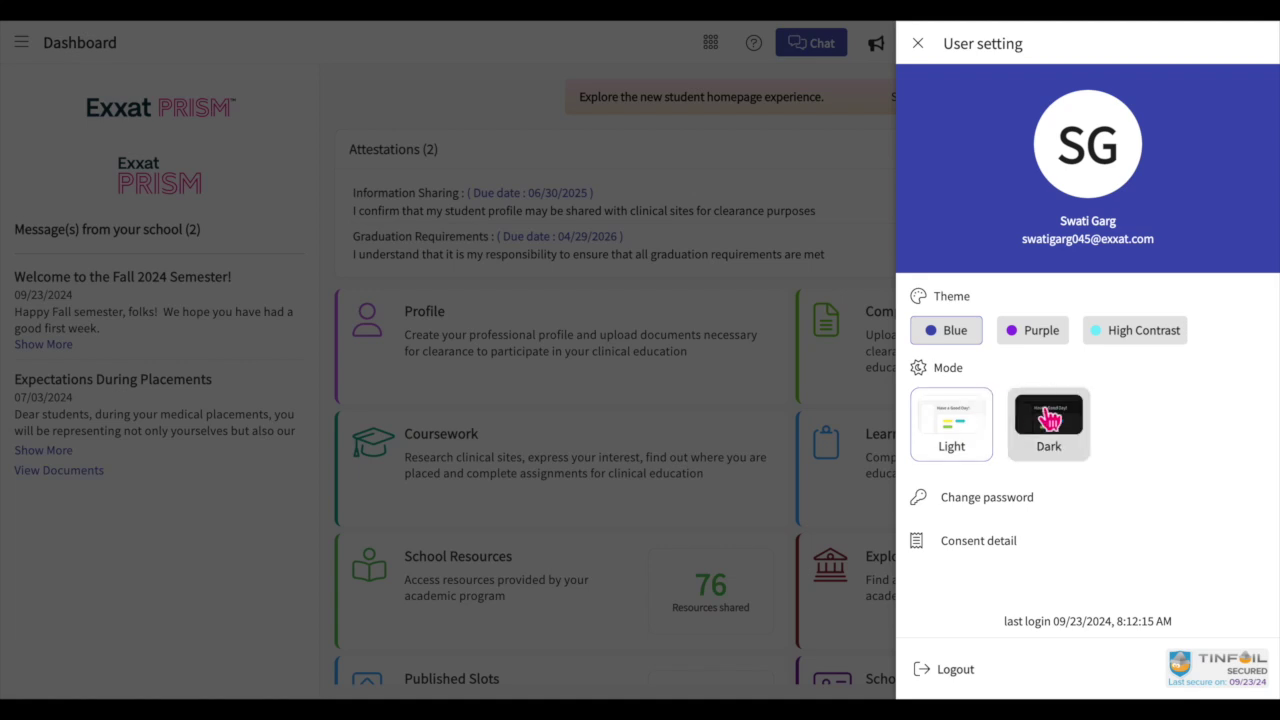
{"action": "left_click", "coordinate": [980, 432]}
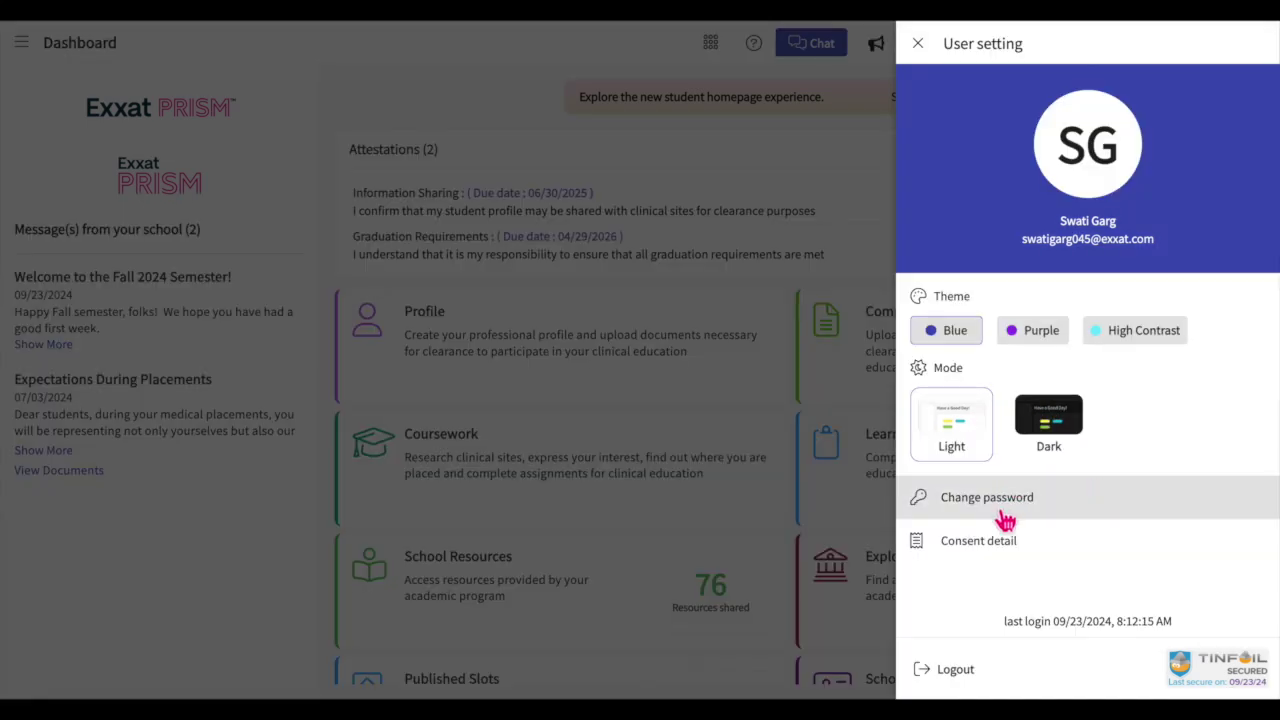
{"action": "left_click", "coordinate": [955, 548]}
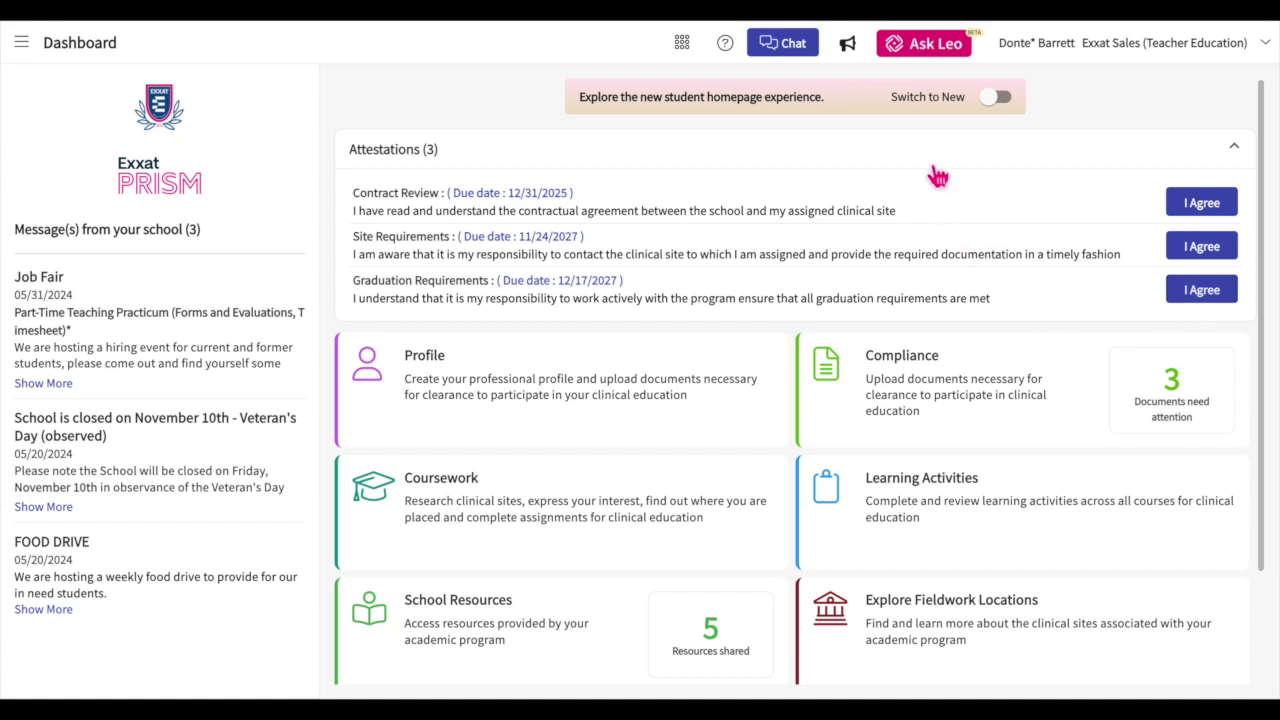
Turn on the Switch to New toggle to restore the new dashboard showing 05 placements.
{"action": "left_click", "coordinate": [998, 100]}
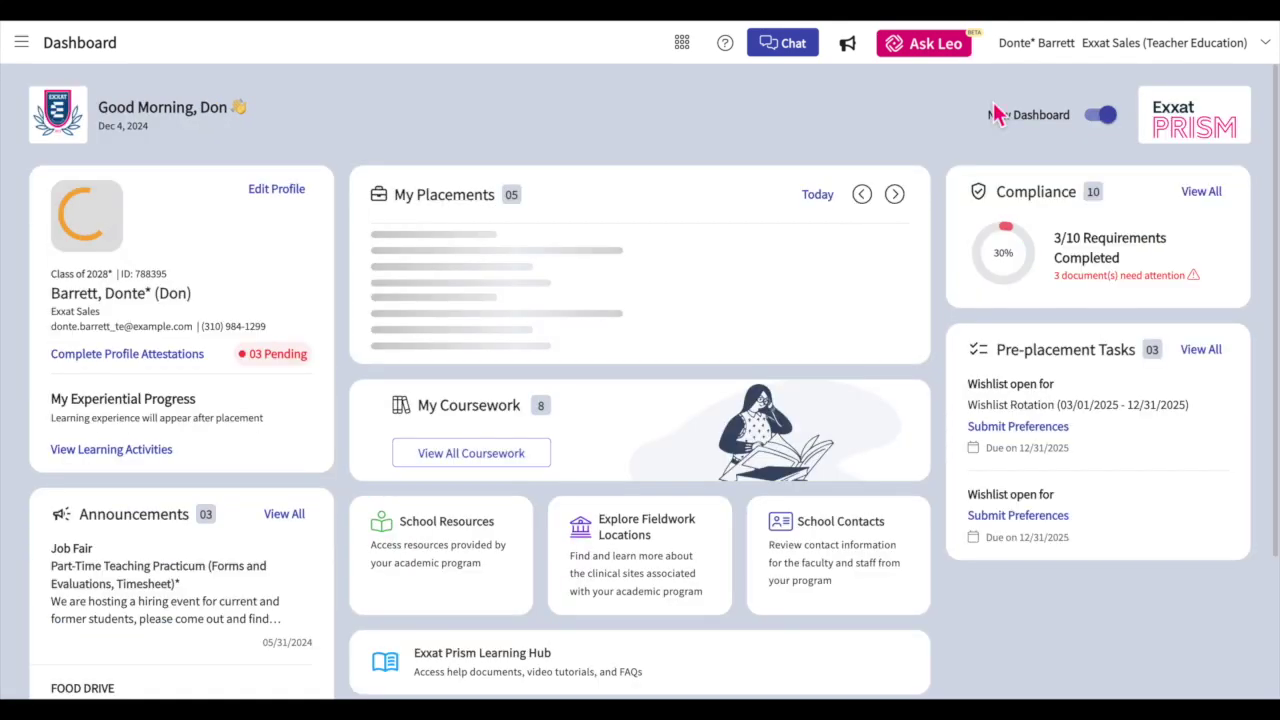